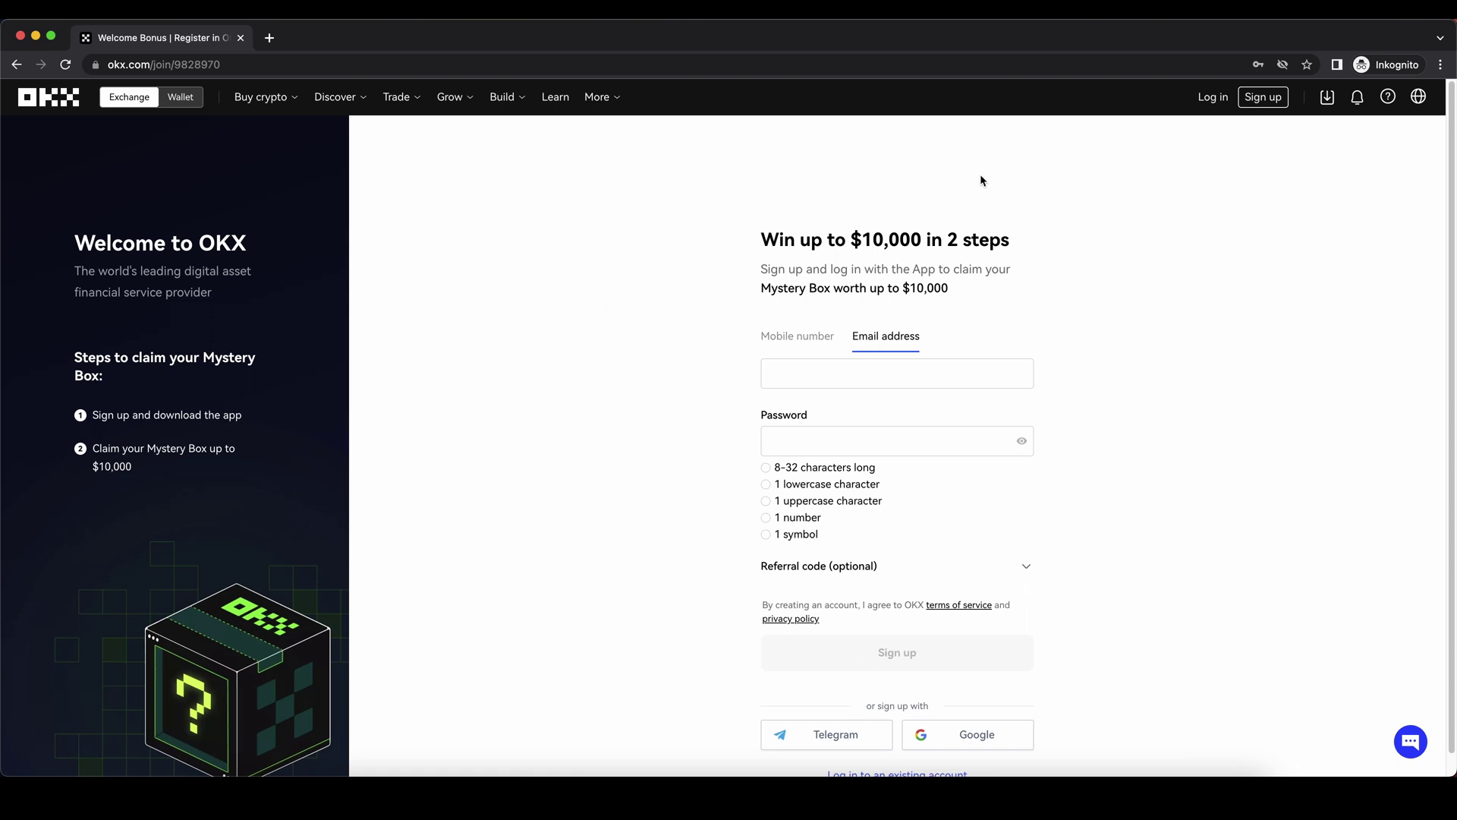
Highlight the Mystery Box offer wording and the $10,000 prize on the sign-up page
drag(759, 293, 958, 287)
click(910, 285)
click(958, 287)
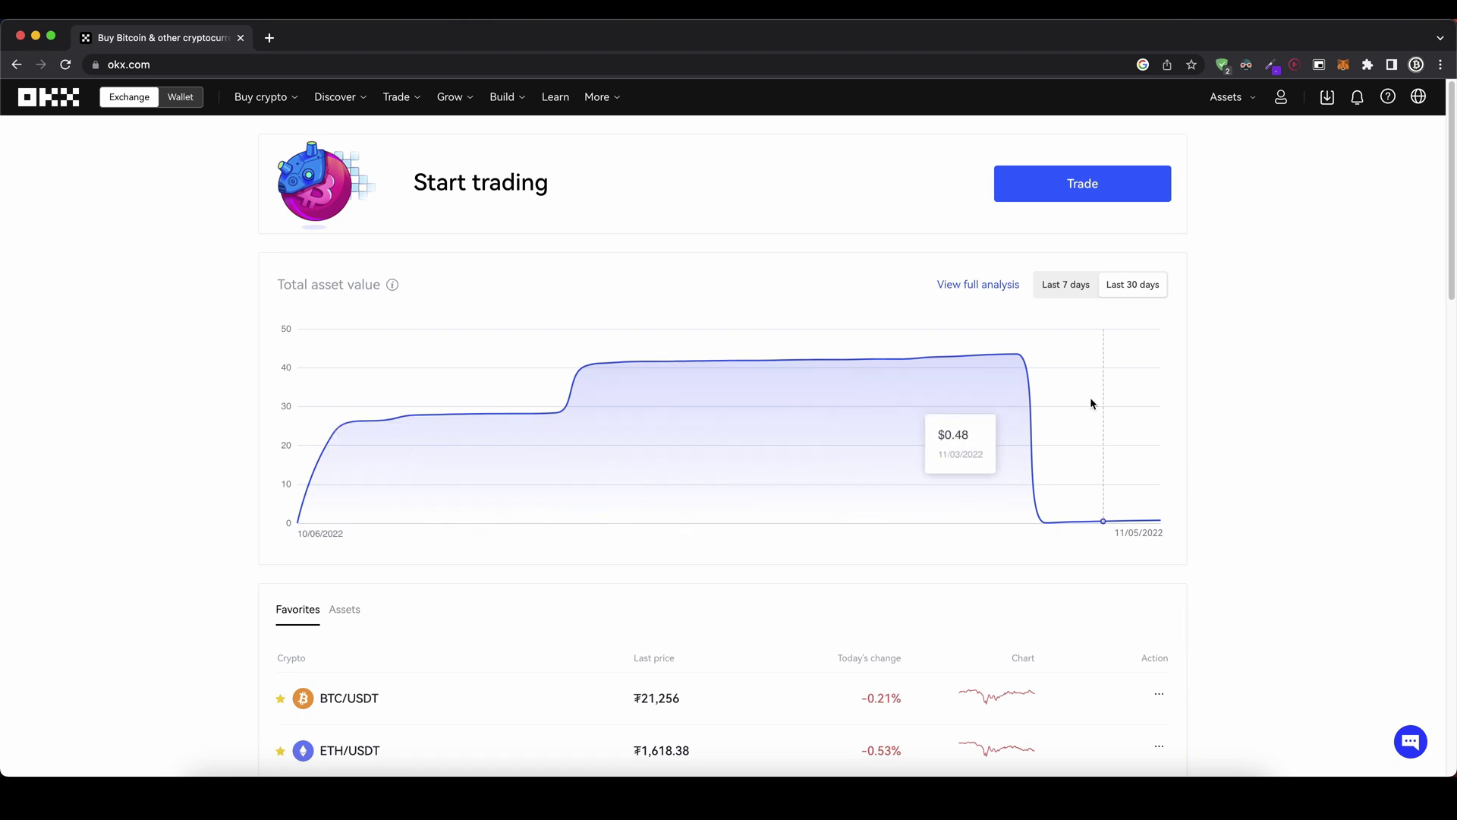
mouse_move(1226, 97)
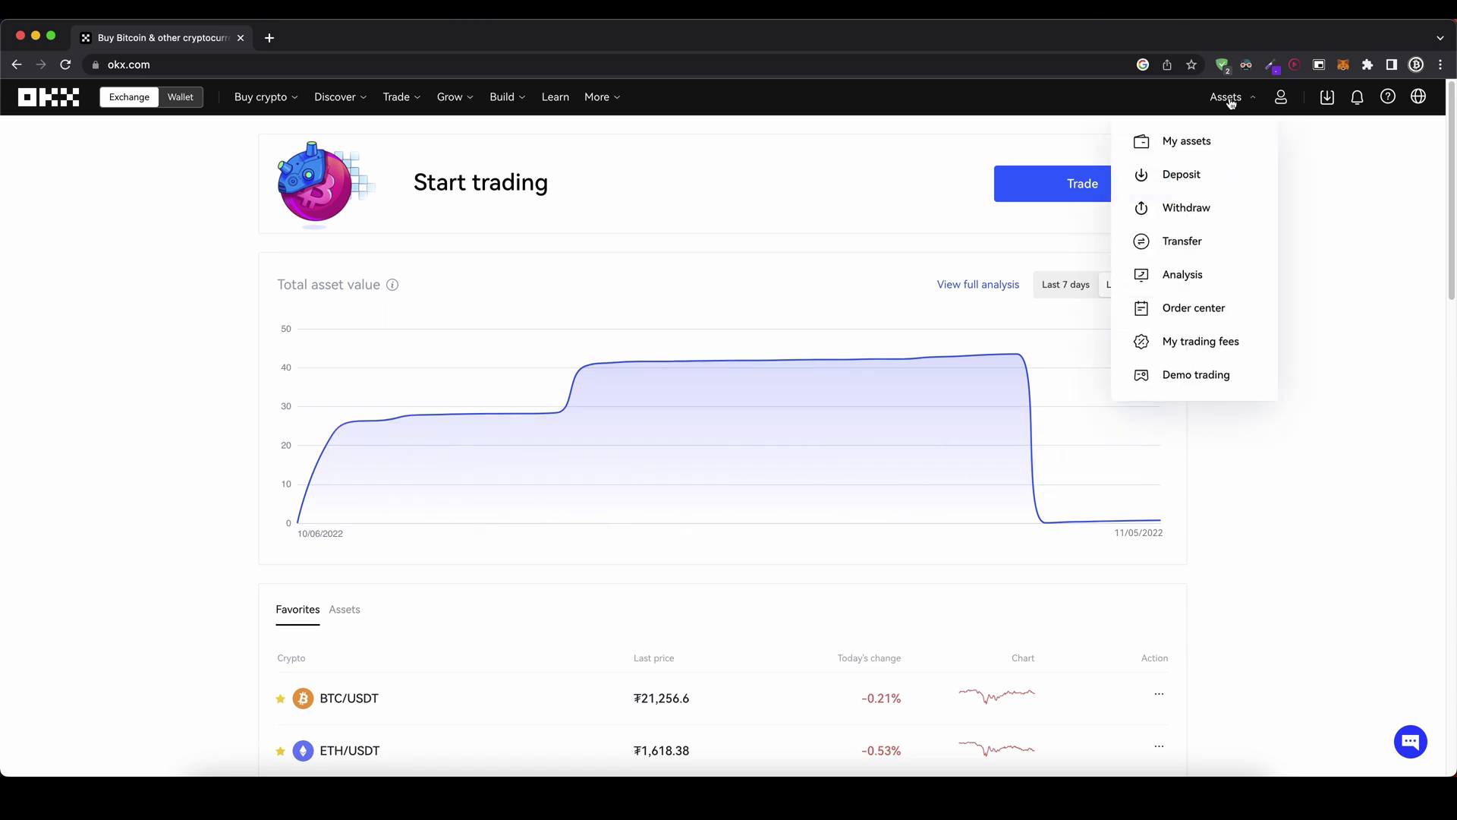
Generate and copy a BTC deposit address on the BTC-Bitcoin network
click(1214, 179)
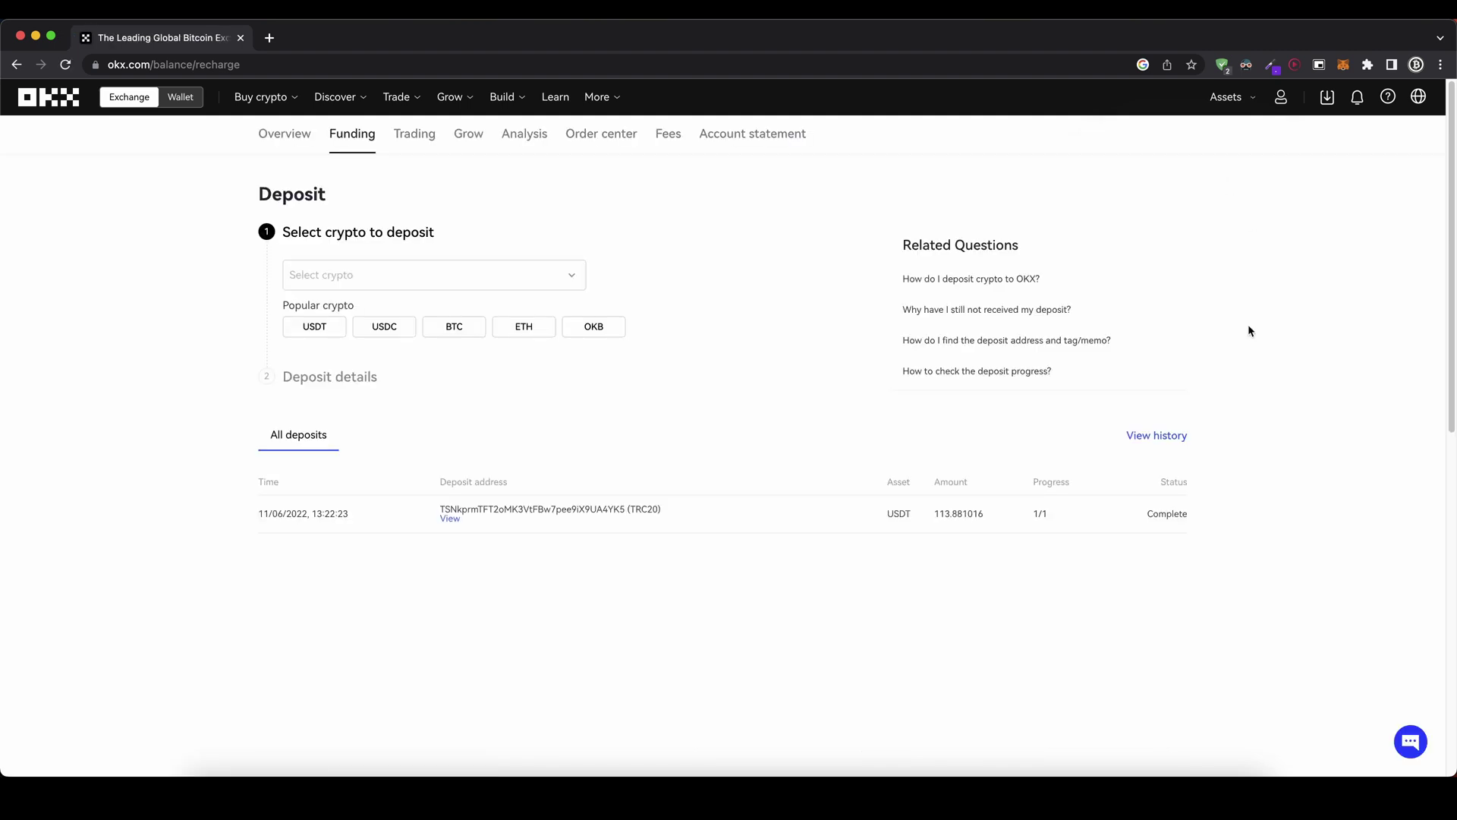
click(388, 272)
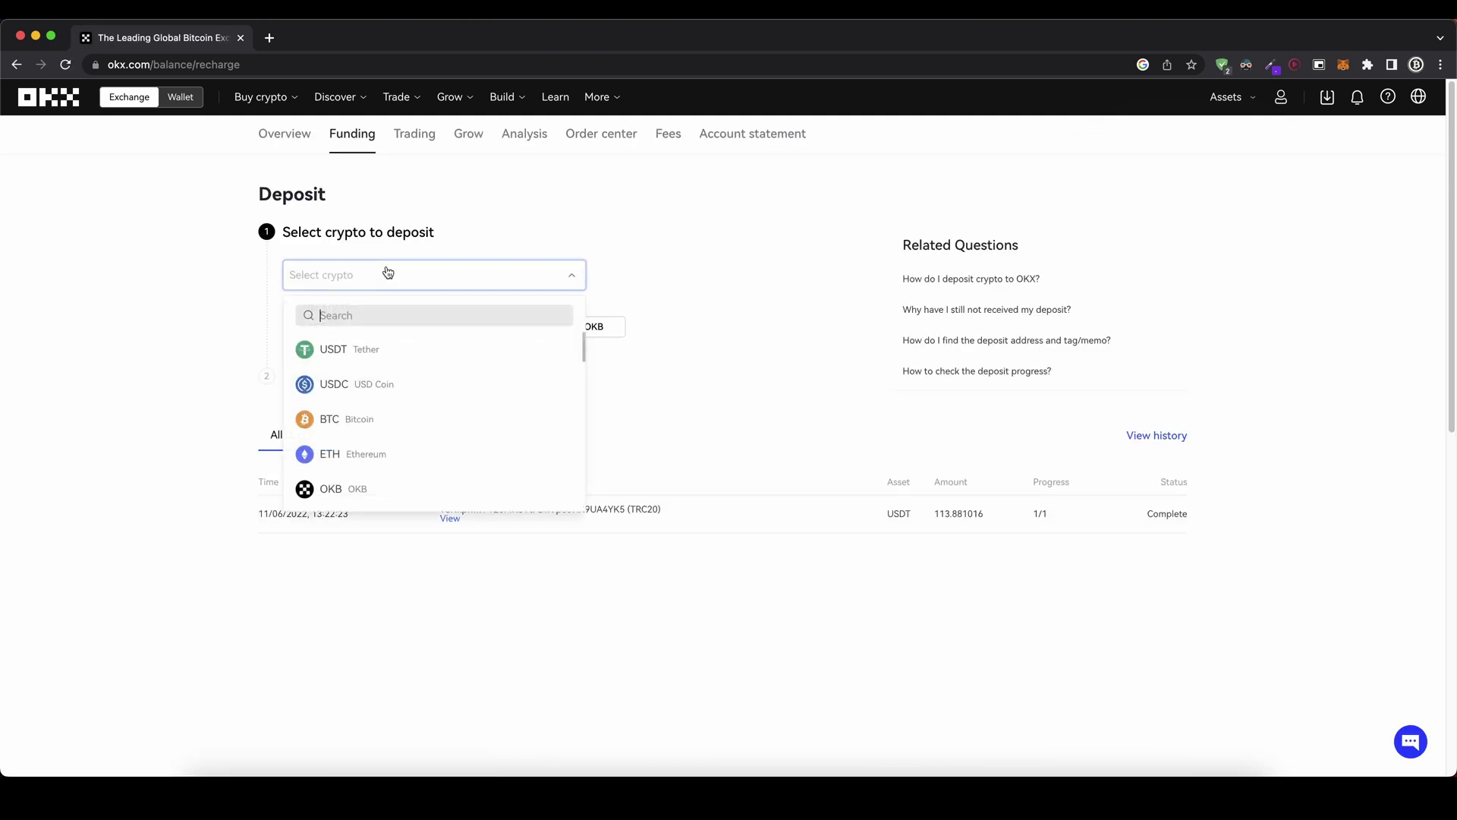
click(362, 417)
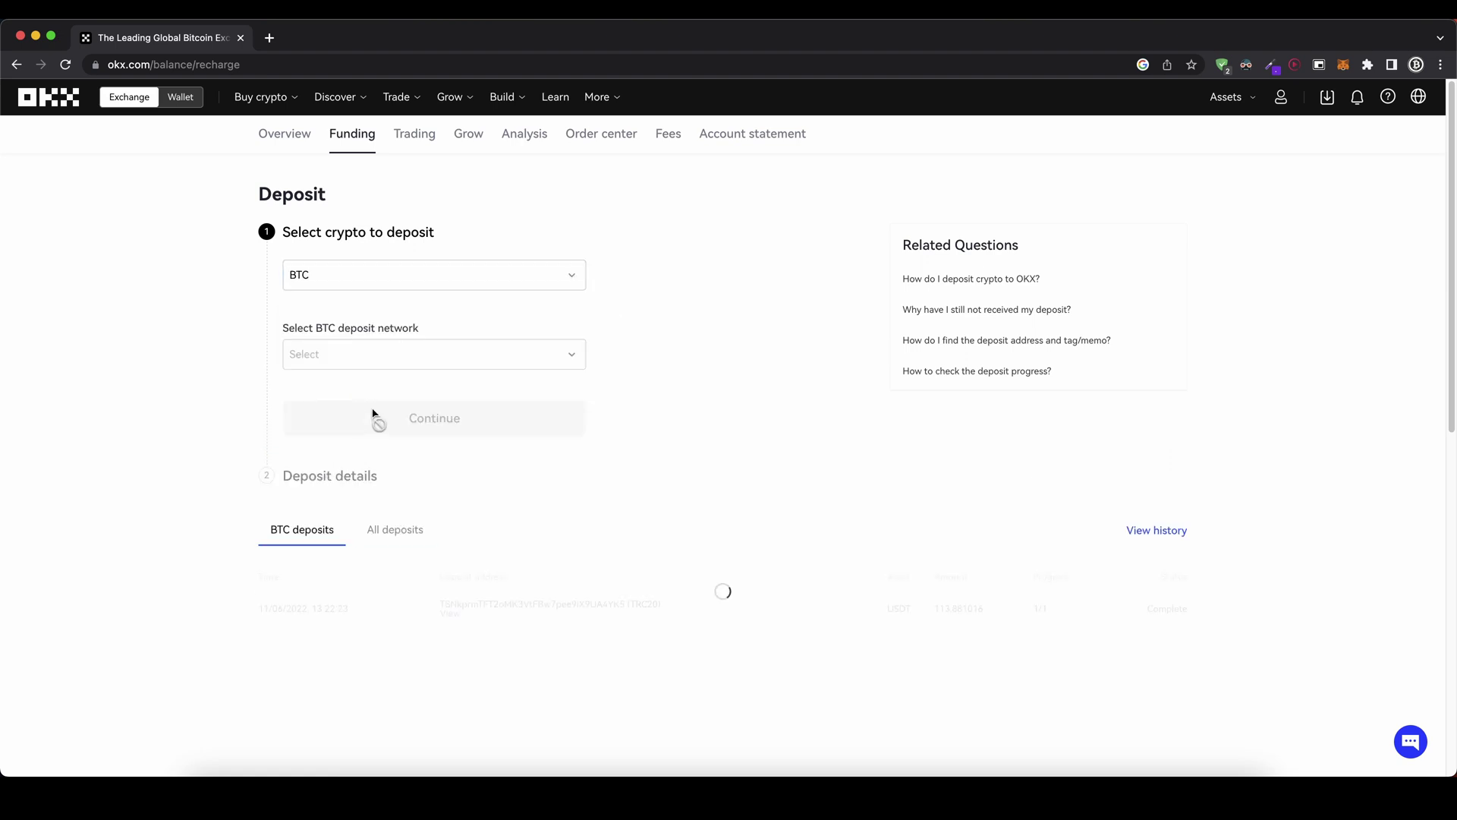
click(367, 370)
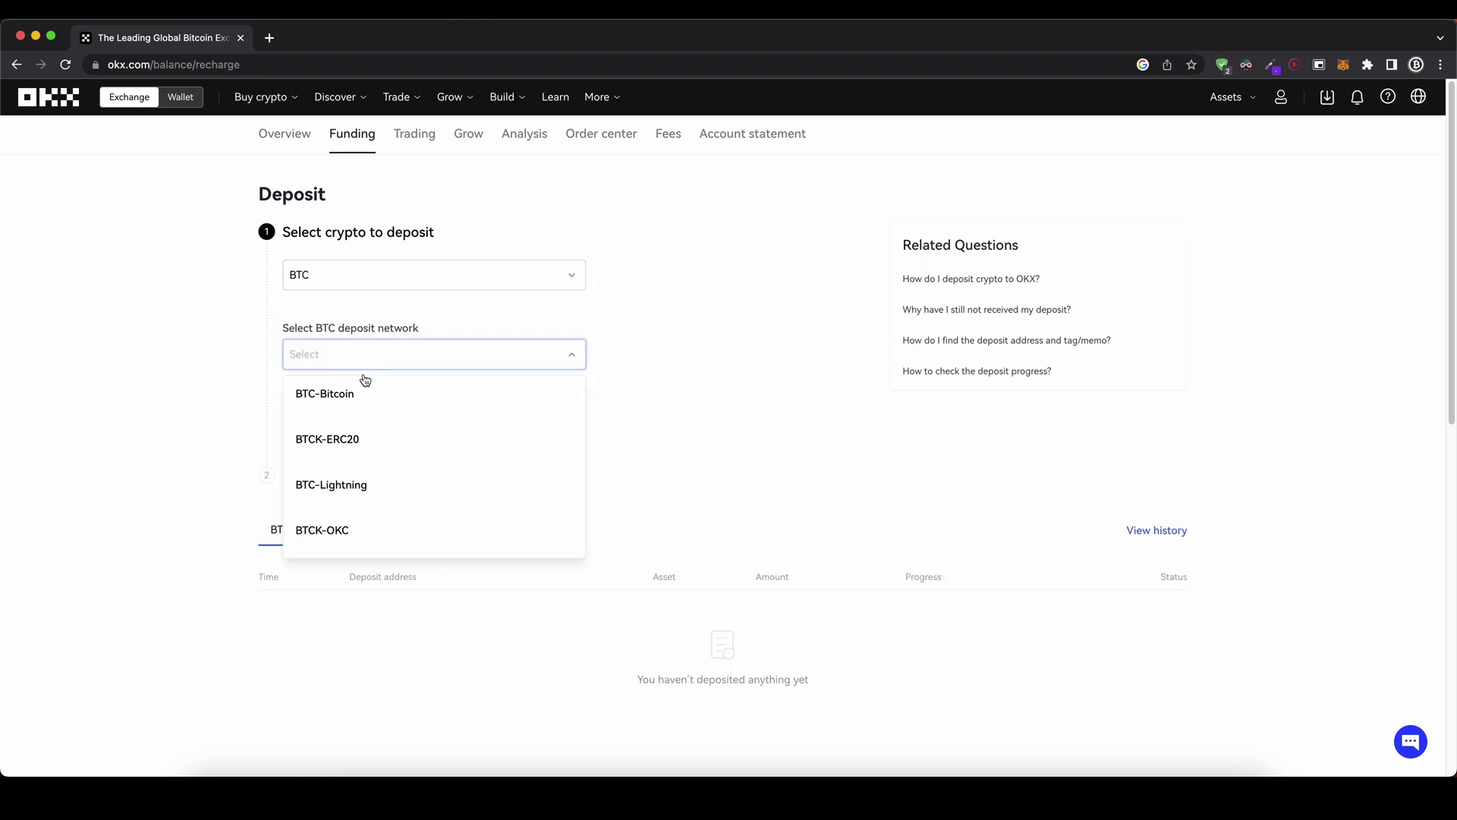
click(355, 408)
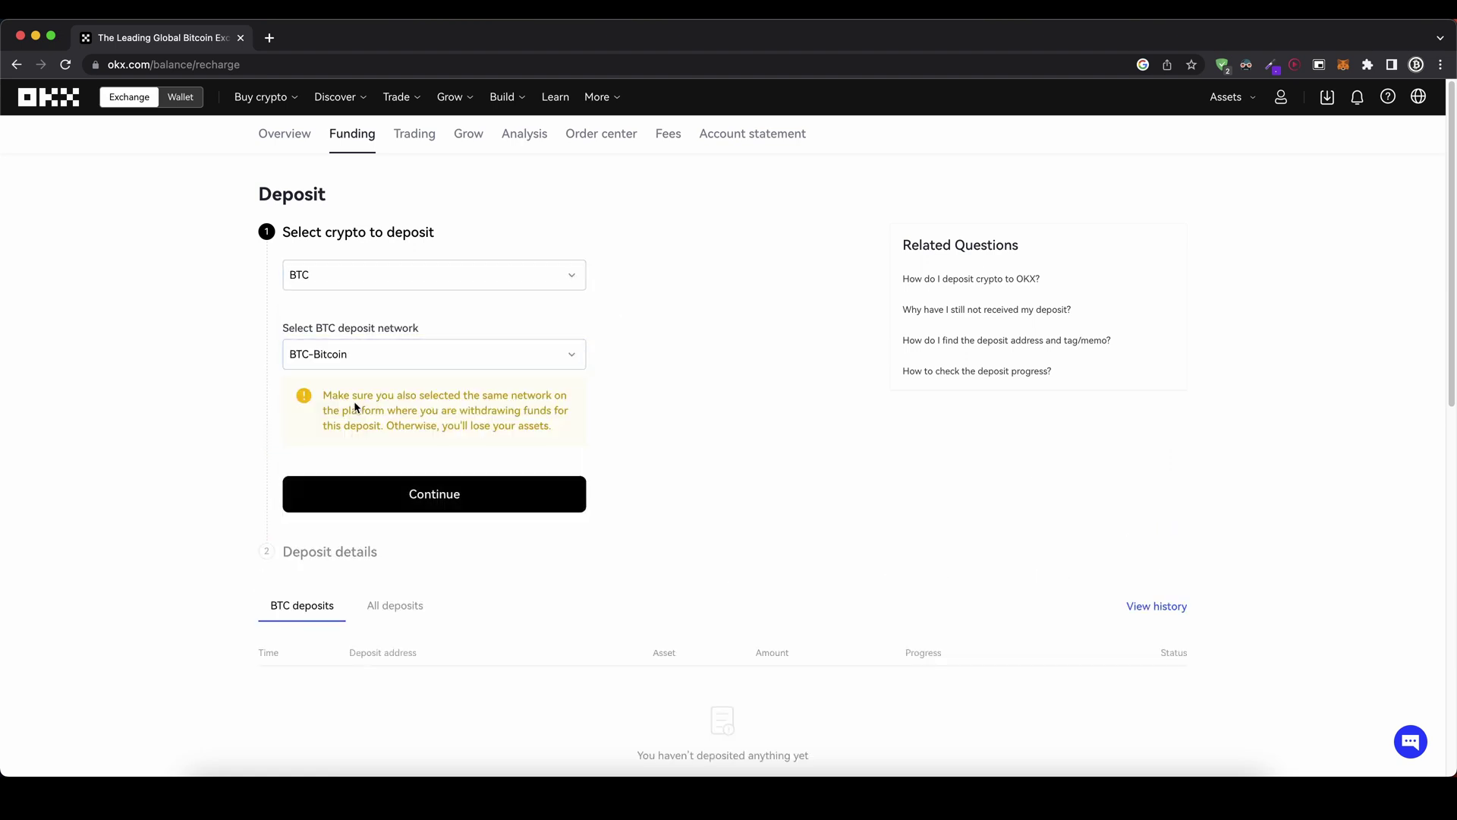
click(416, 494)
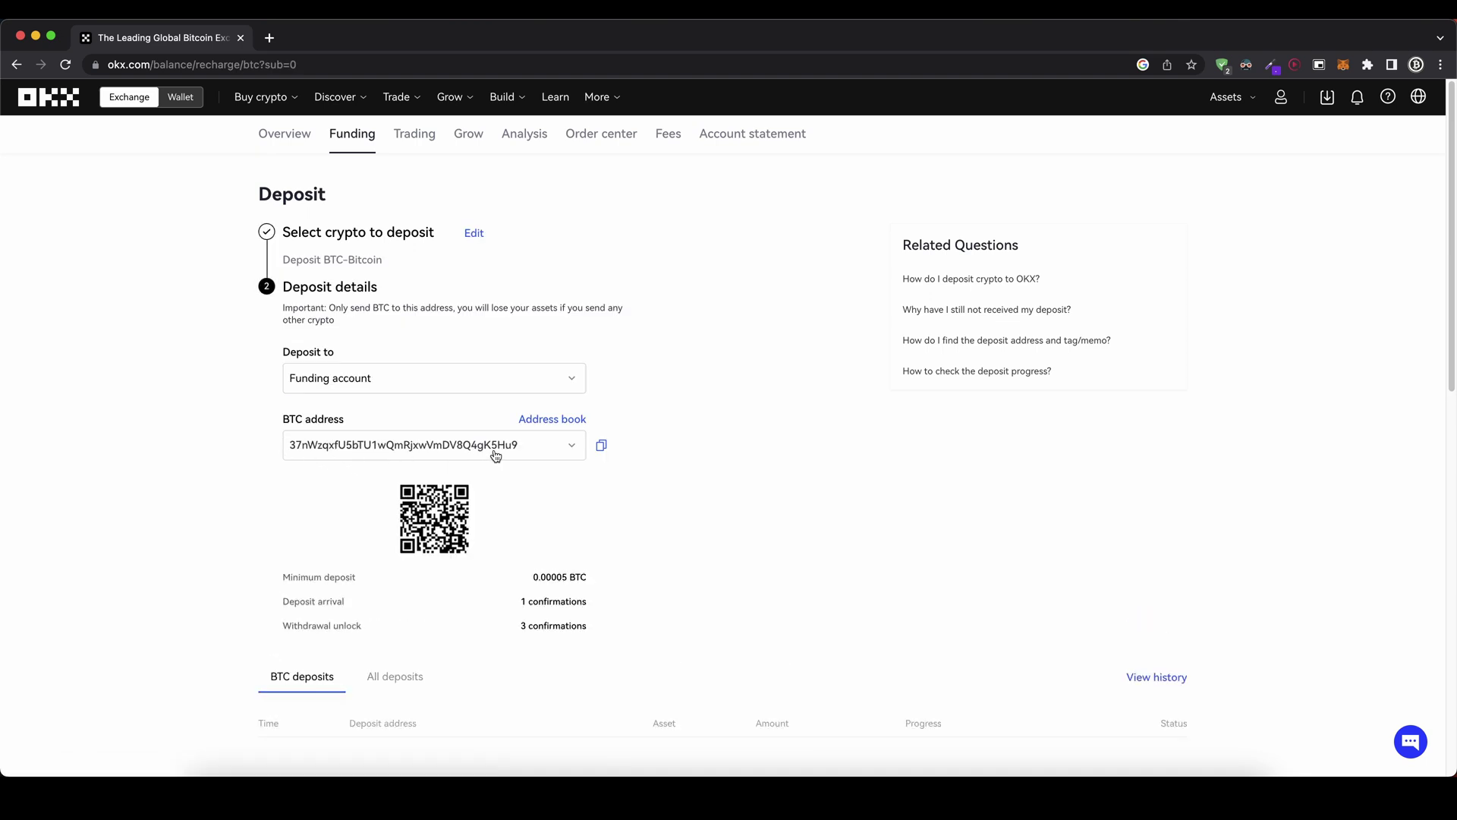
click(601, 445)
Switch the deposit coin to USDT on USDT-TRC20 and copy its address
click(473, 233)
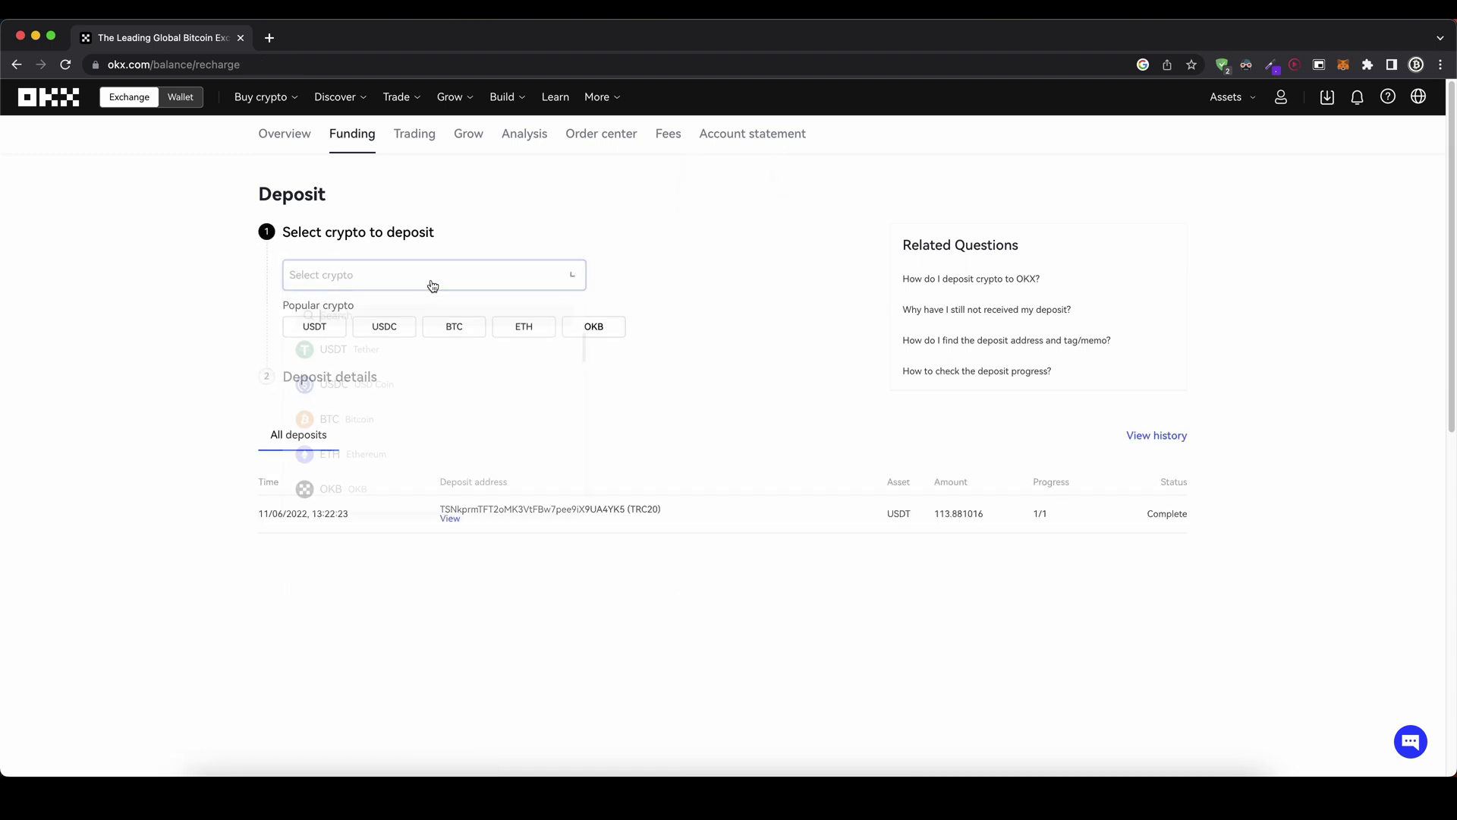
click(345, 348)
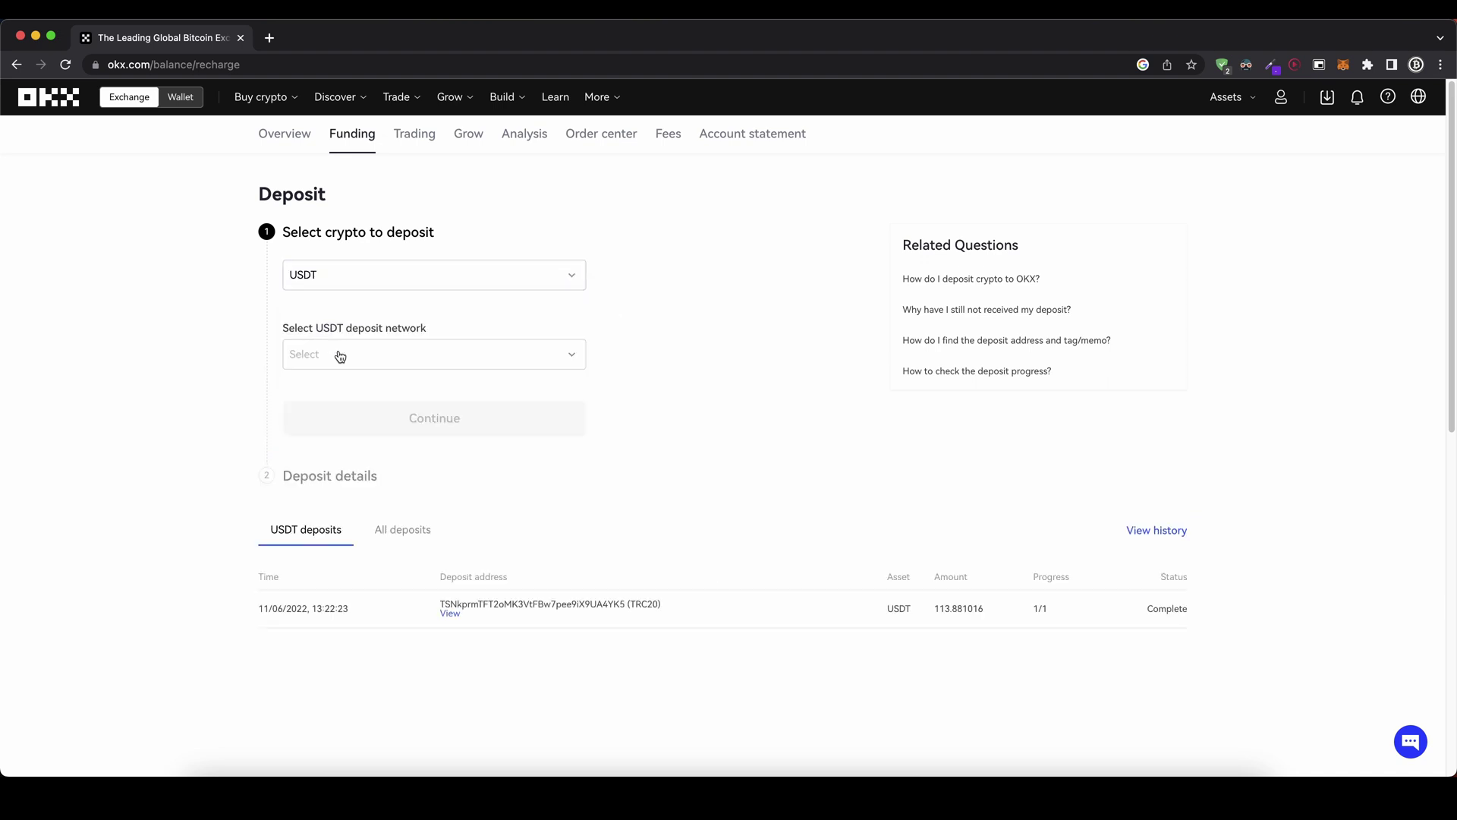
click(345, 368)
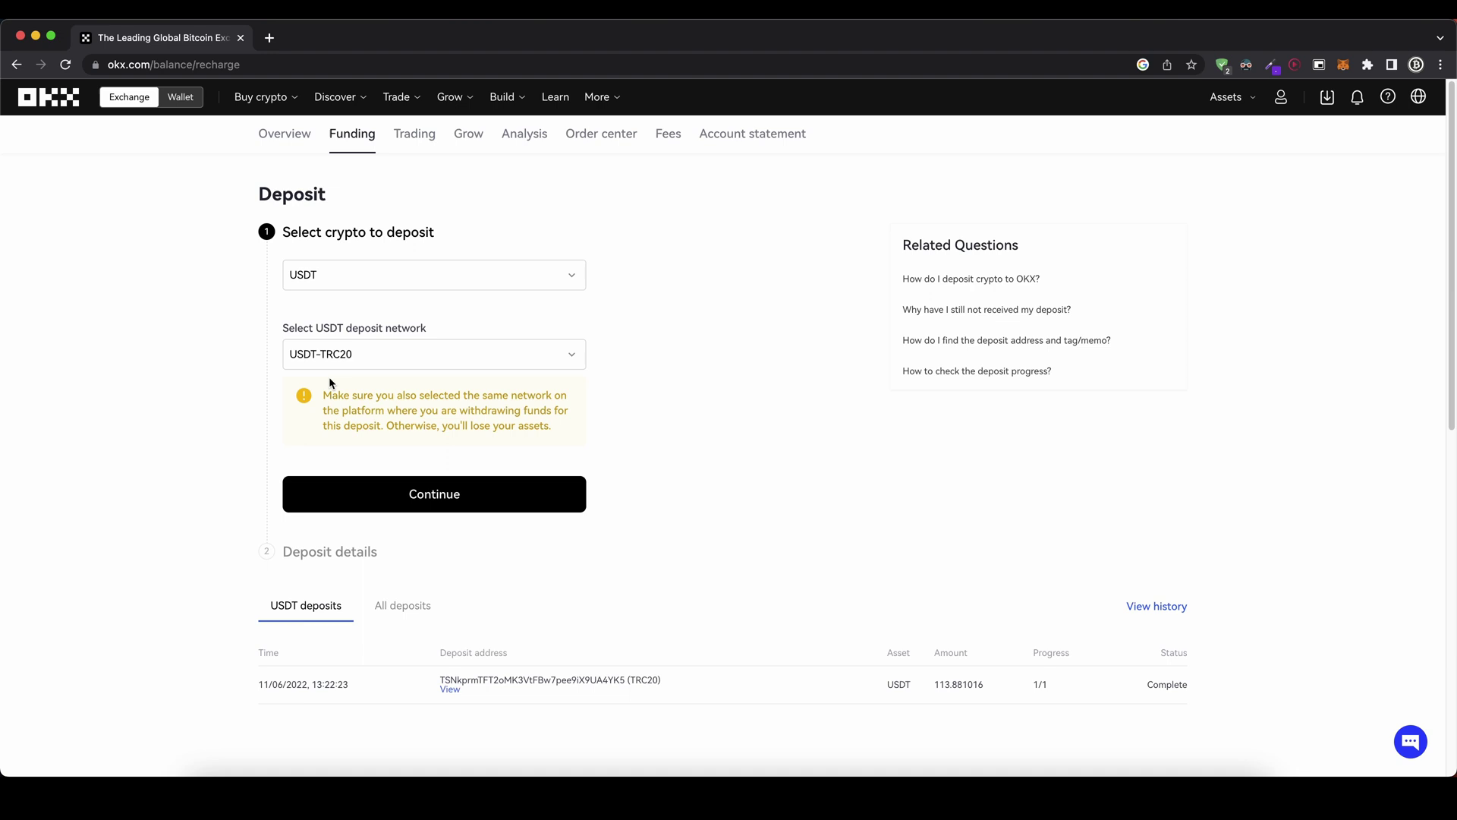
click(420, 493)
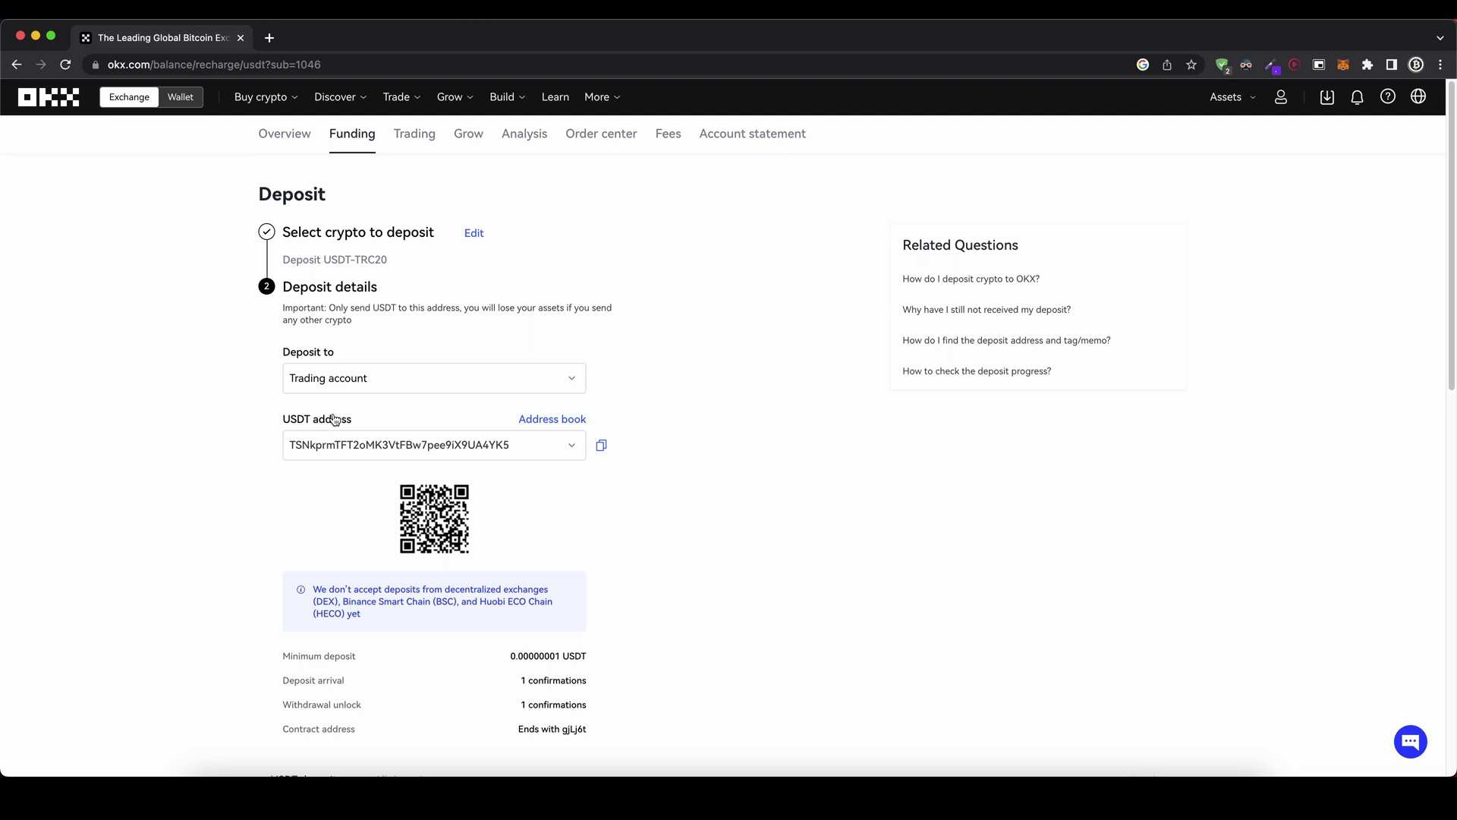
click(602, 445)
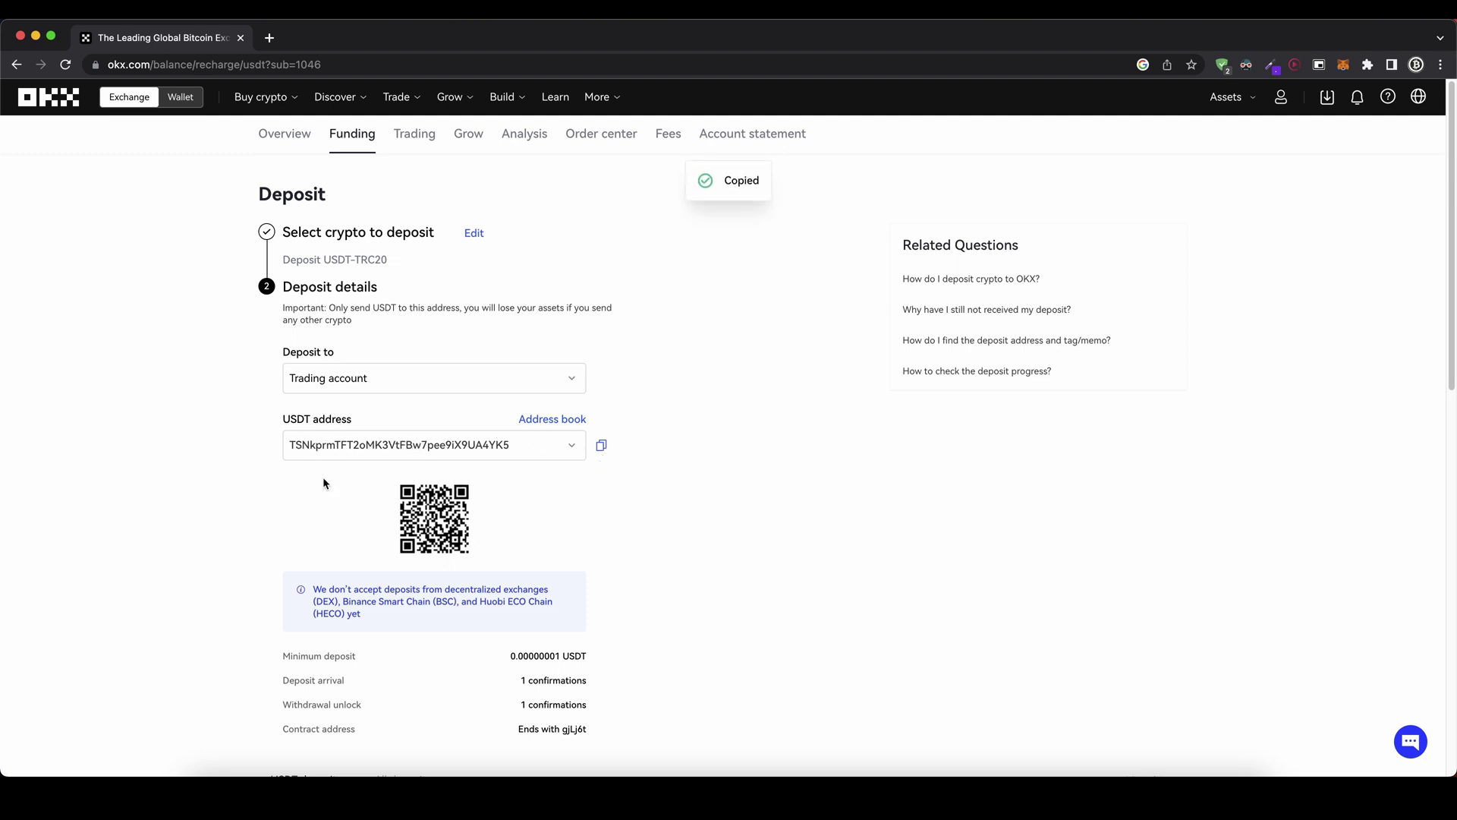
Scroll down to review past USDT deposits, including the completed one
scroll(286, 466, down, 1)
scroll(281, 459, down, 1)
scroll(277, 462, down, 1)
scroll(274, 475, down, 2)
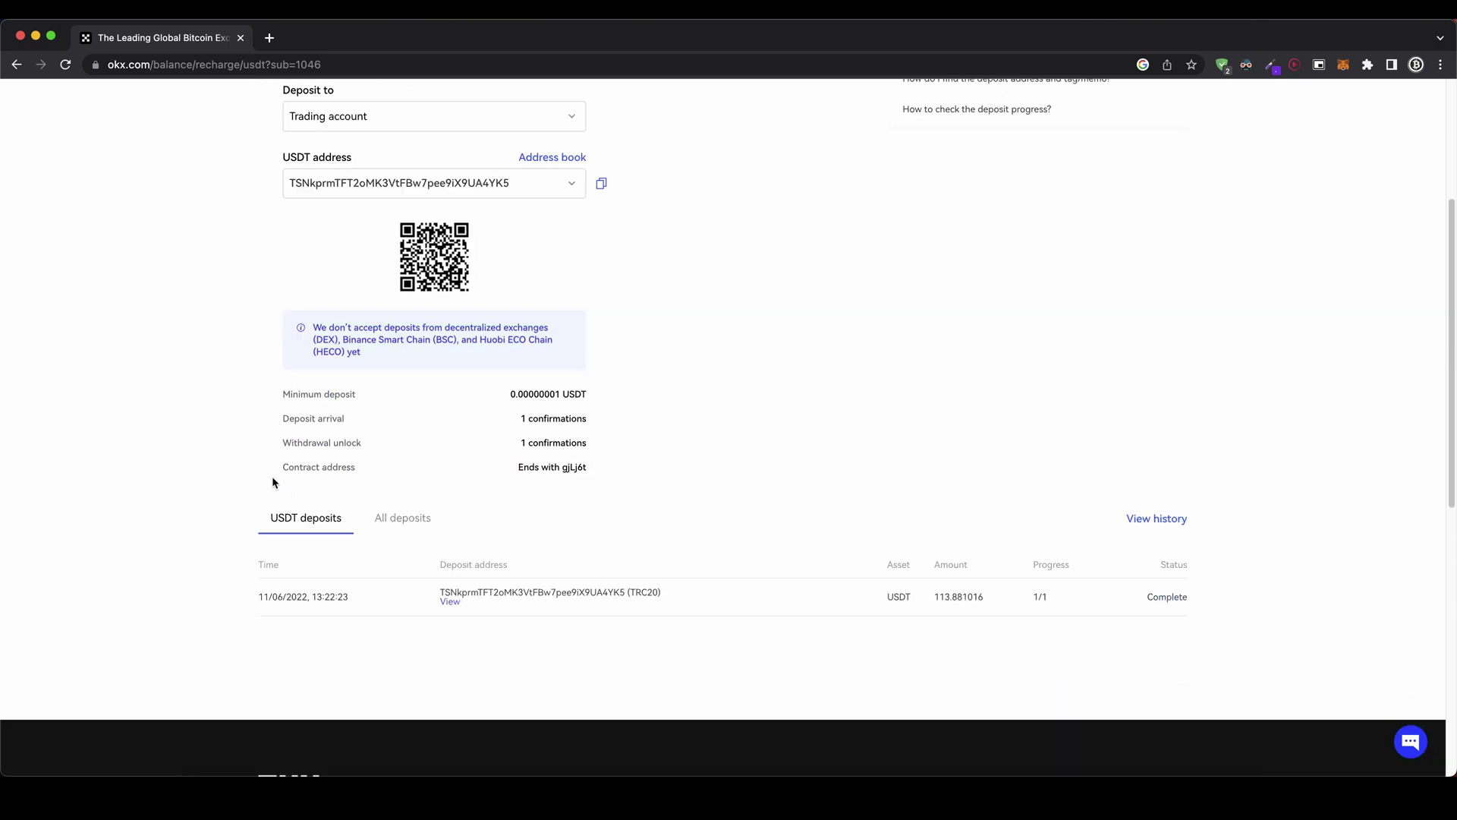
scroll(304, 486, down, 1)
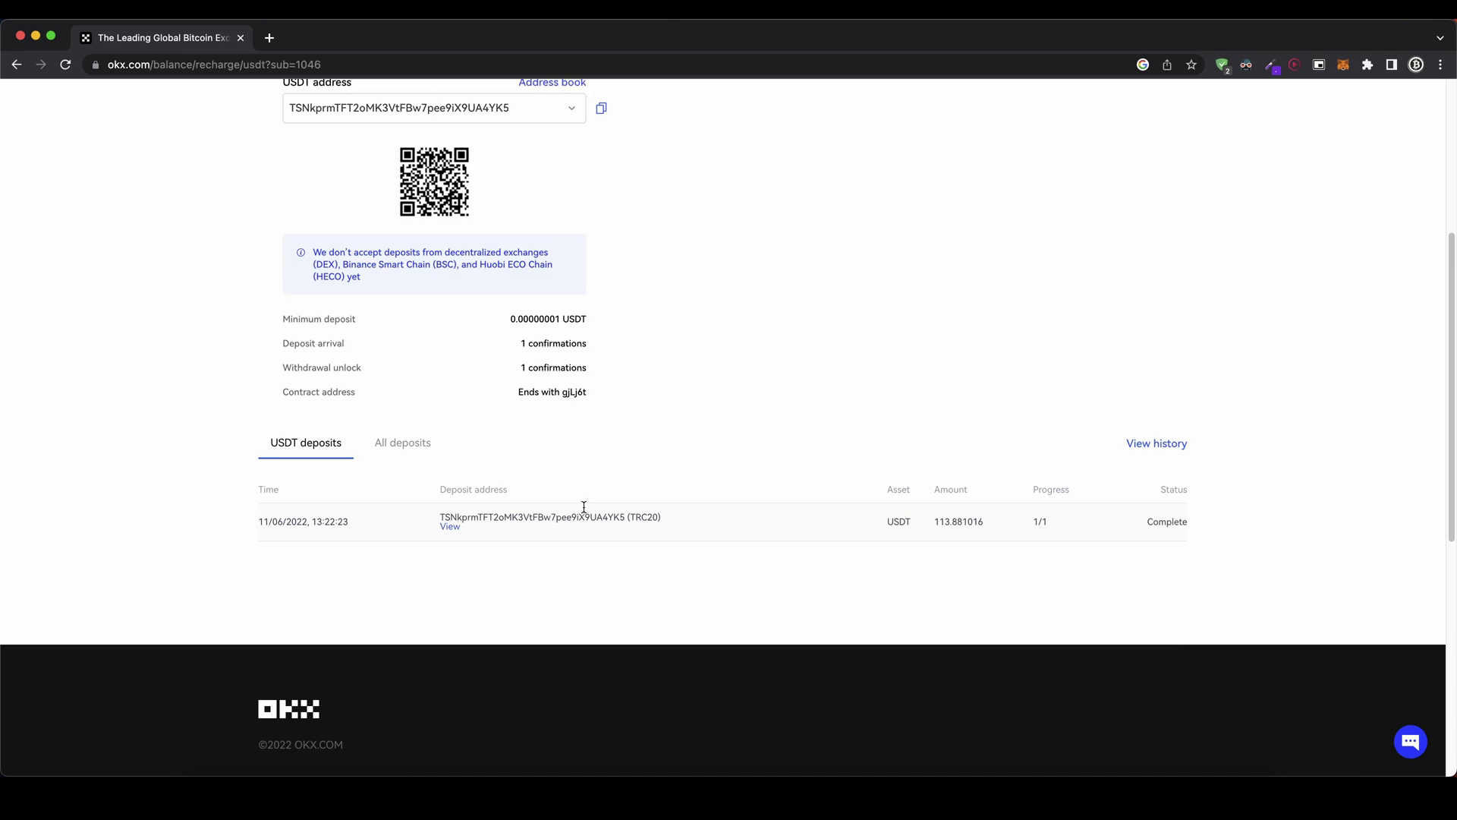
Open Buy with card and browse the pay-currency list, leaving EUR selected
scroll(582, 507, up, 5)
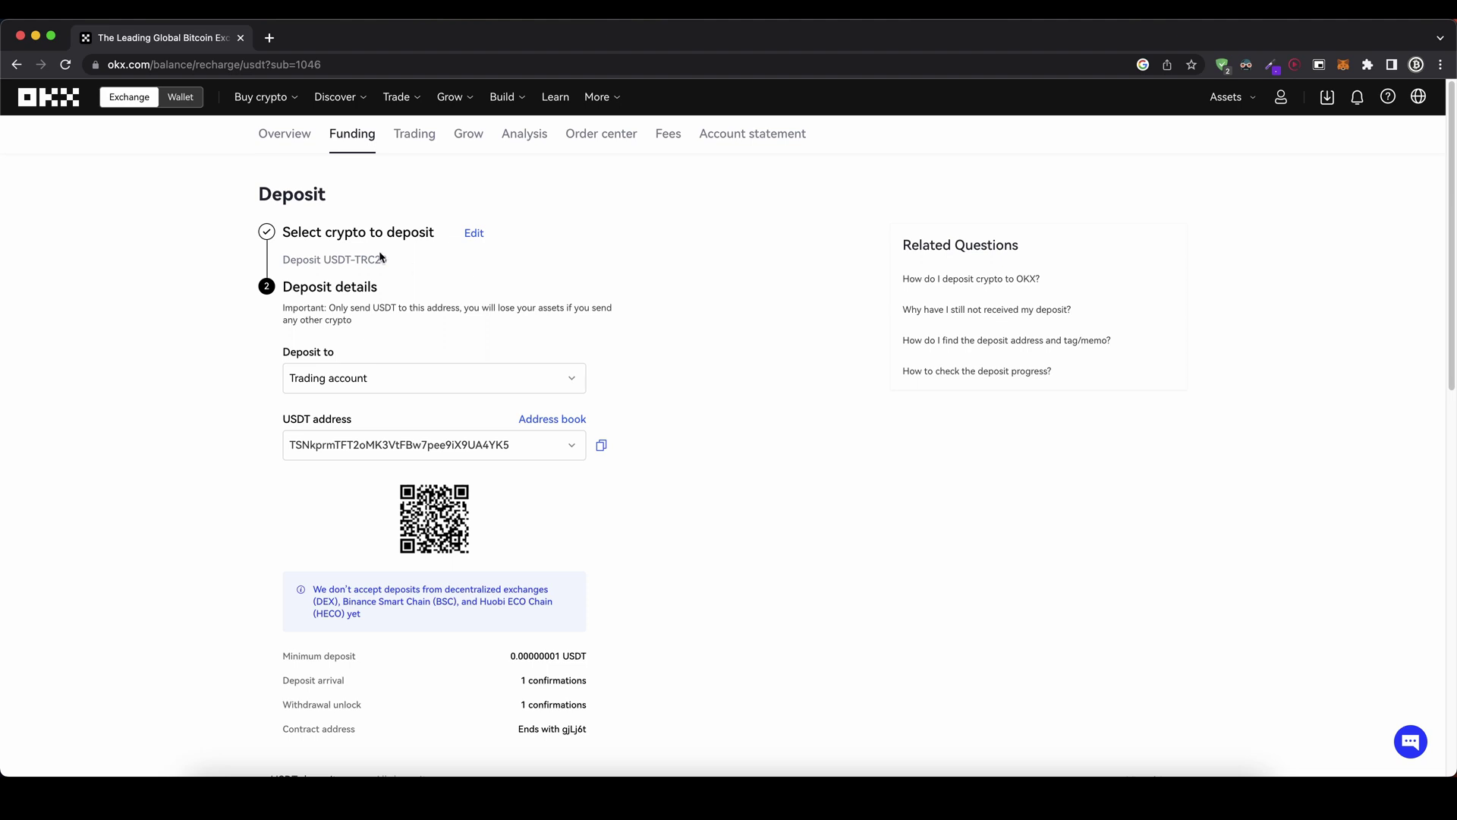
mouse_move(266, 97)
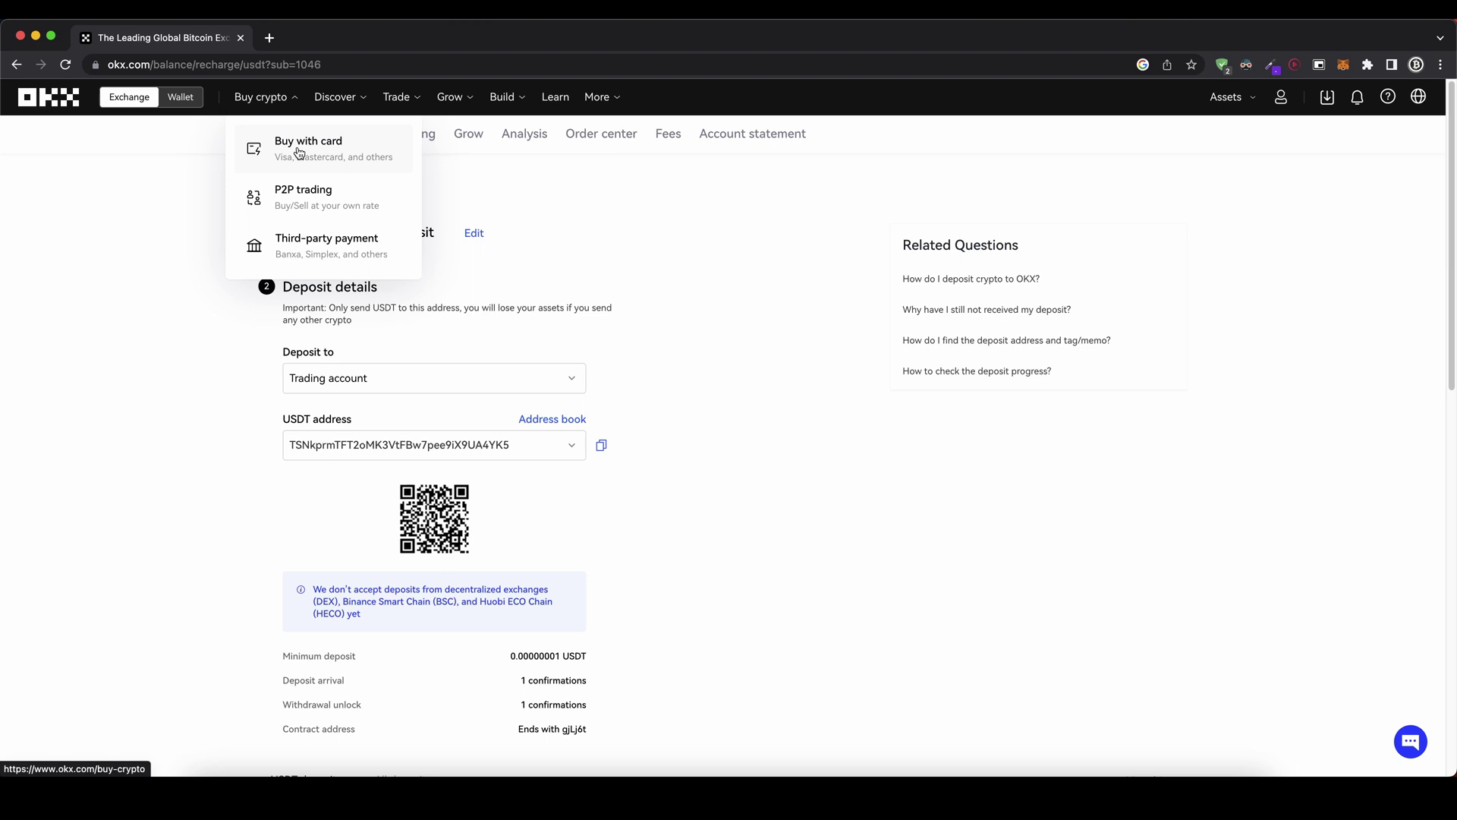
click(299, 152)
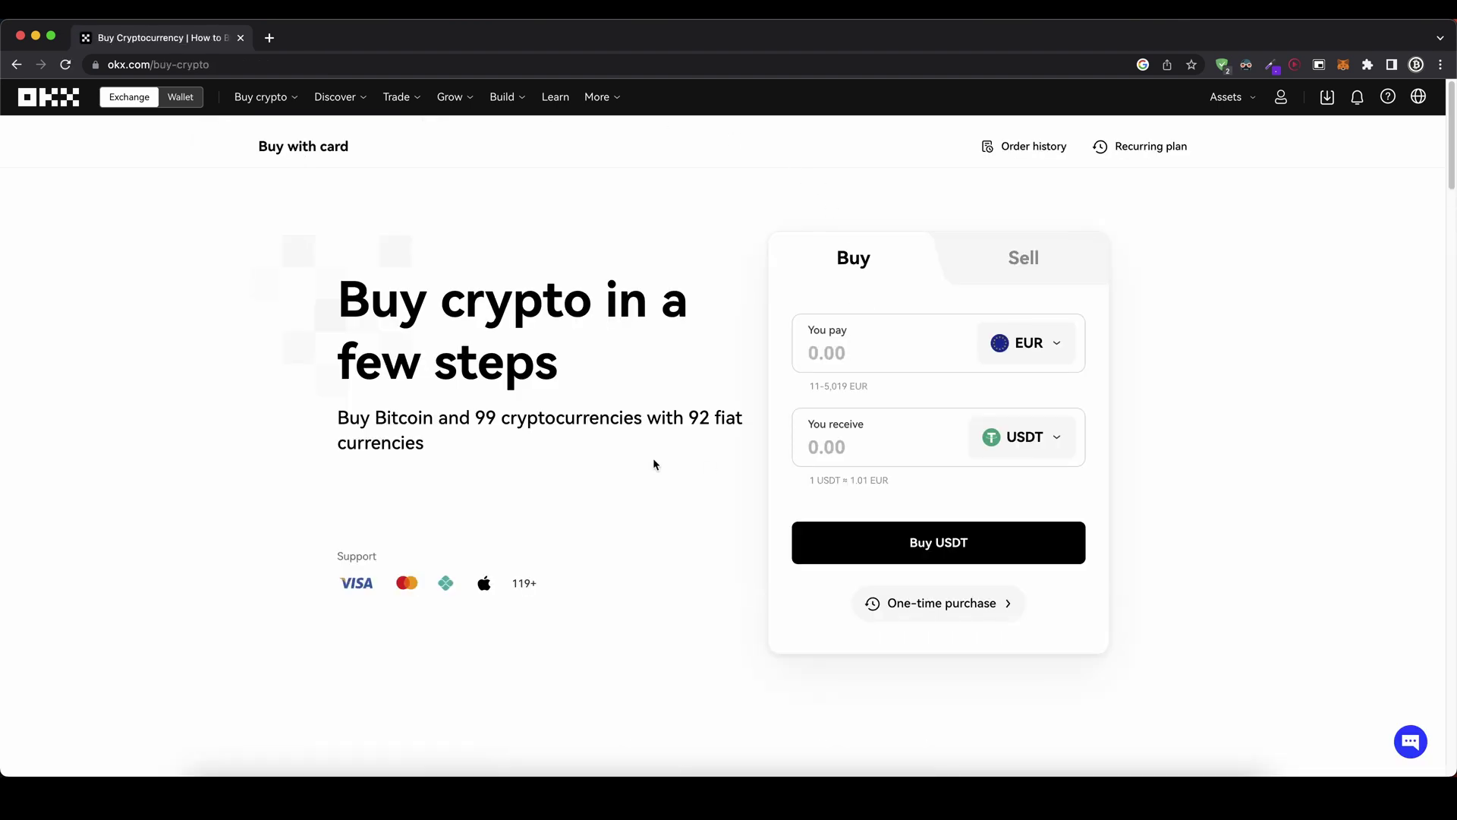
click(1061, 356)
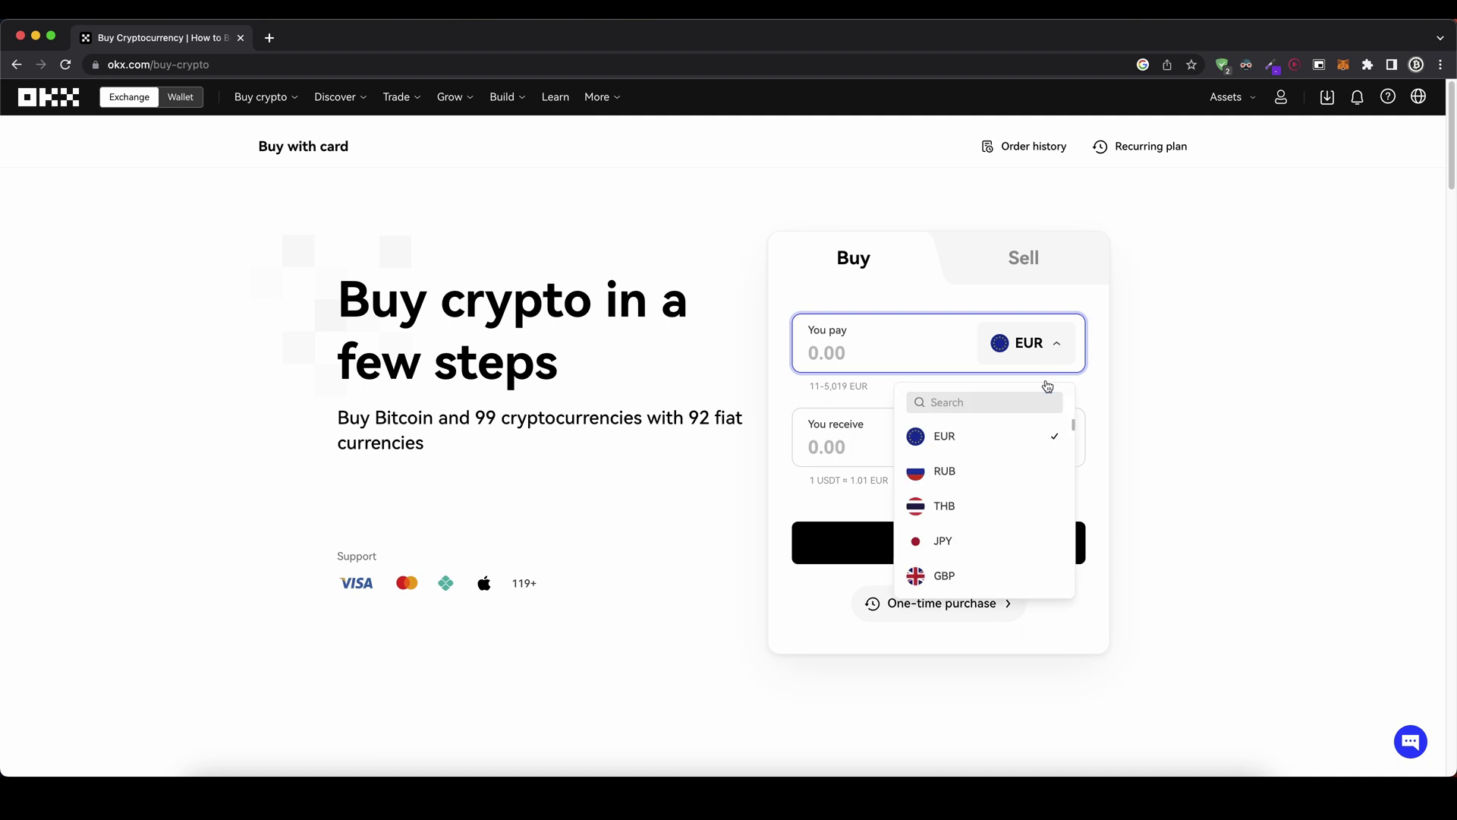
scroll(970, 466, down, 3)
scroll(975, 474, down, 3)
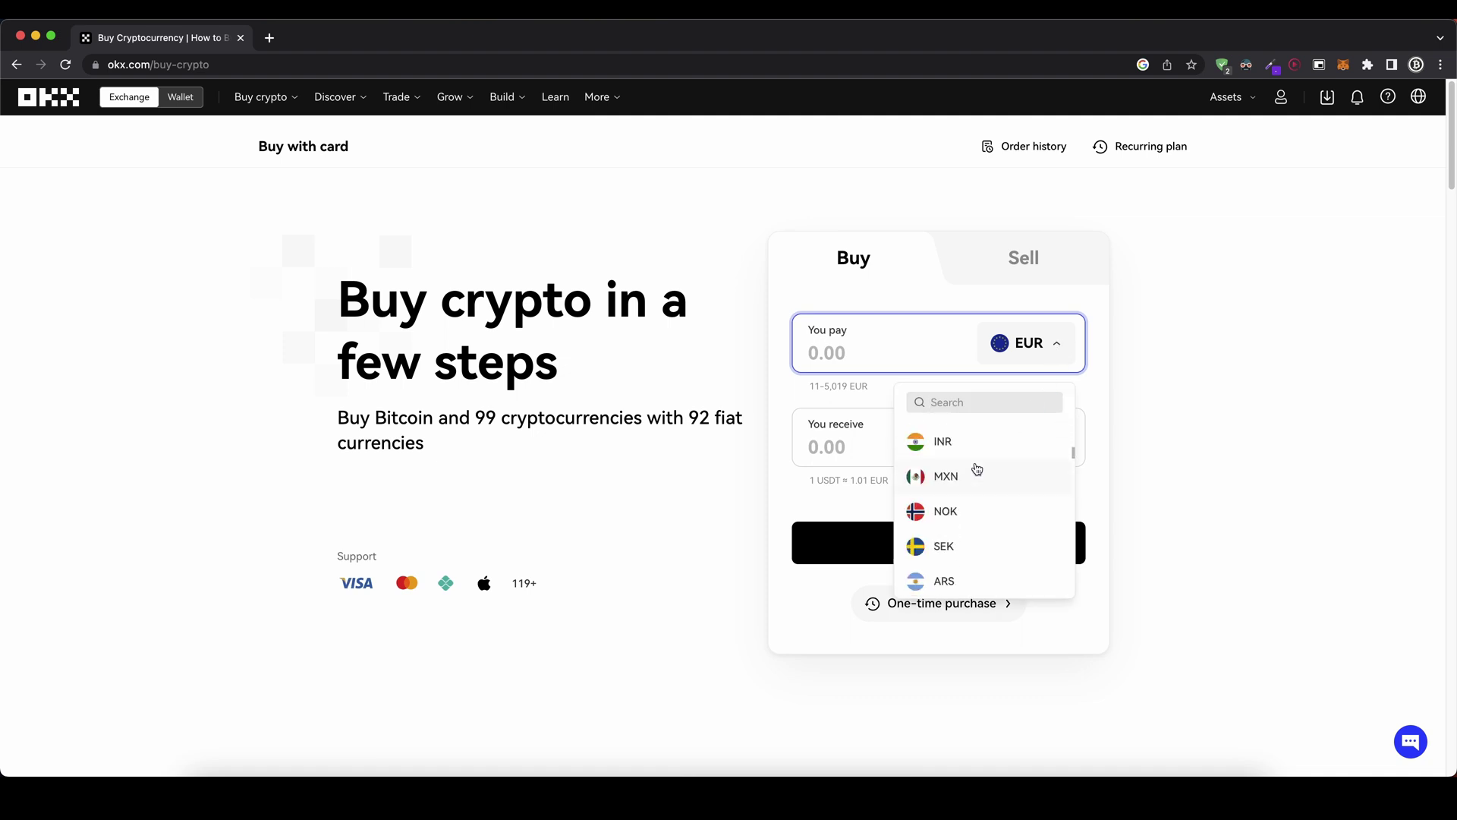
scroll(977, 478, down, 3)
scroll(980, 483, down, 3)
scroll(979, 483, down, 3)
scroll(979, 482, down, 3)
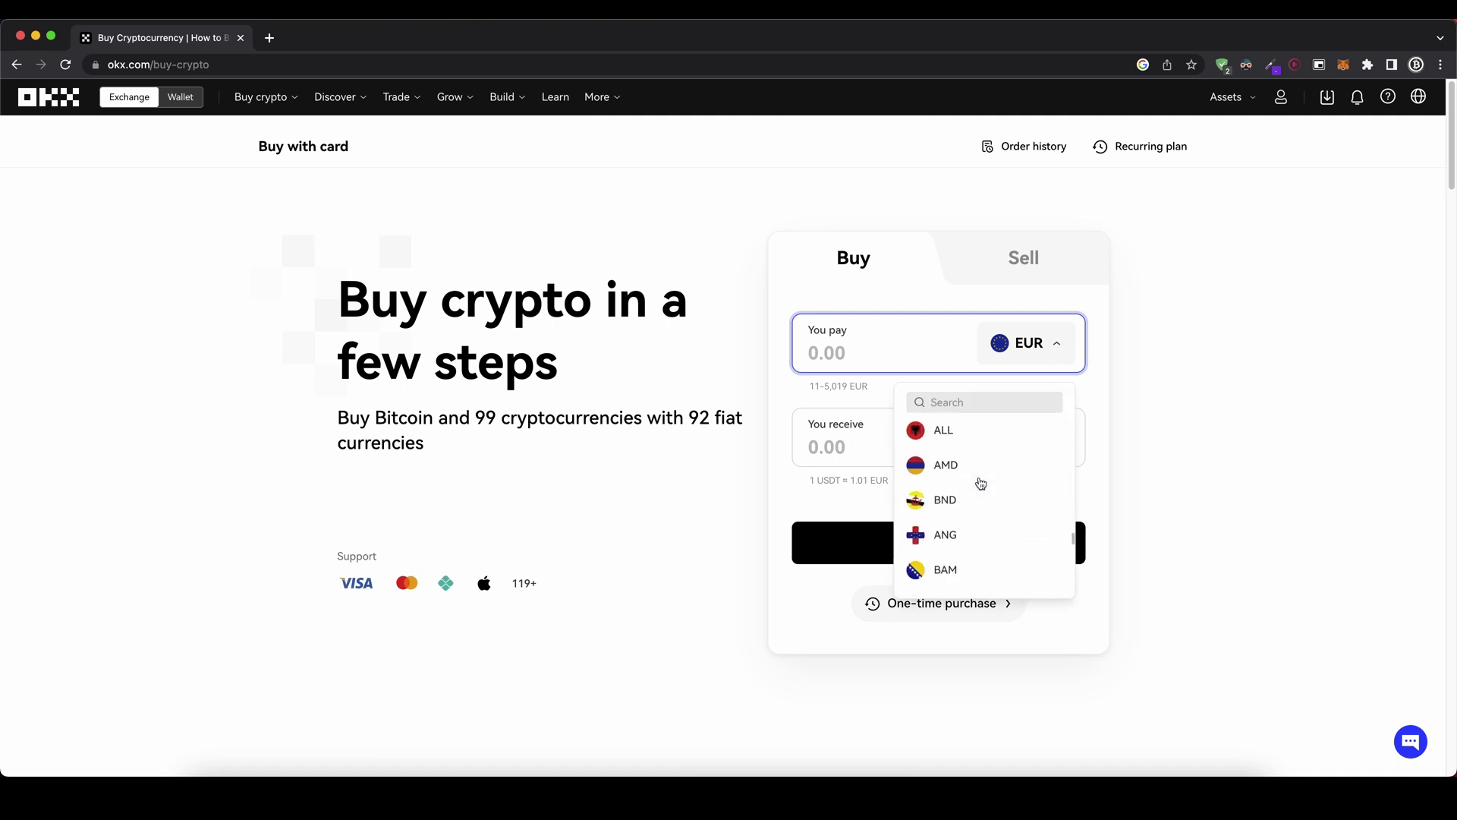
scroll(979, 483, down, 3)
click(1109, 357)
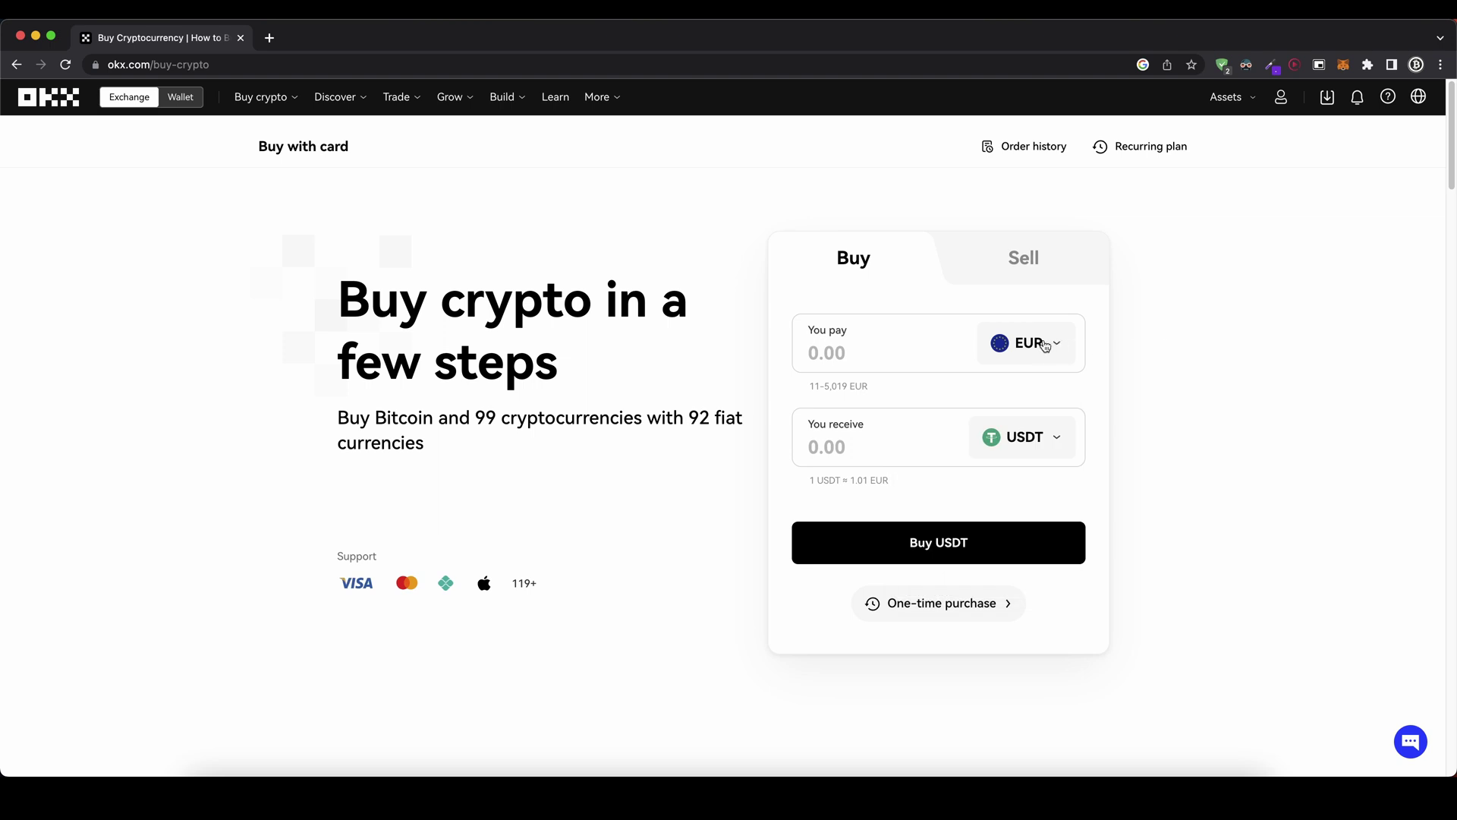
Check the You receive coin list and keep USDT as the coin to buy
click(921, 351)
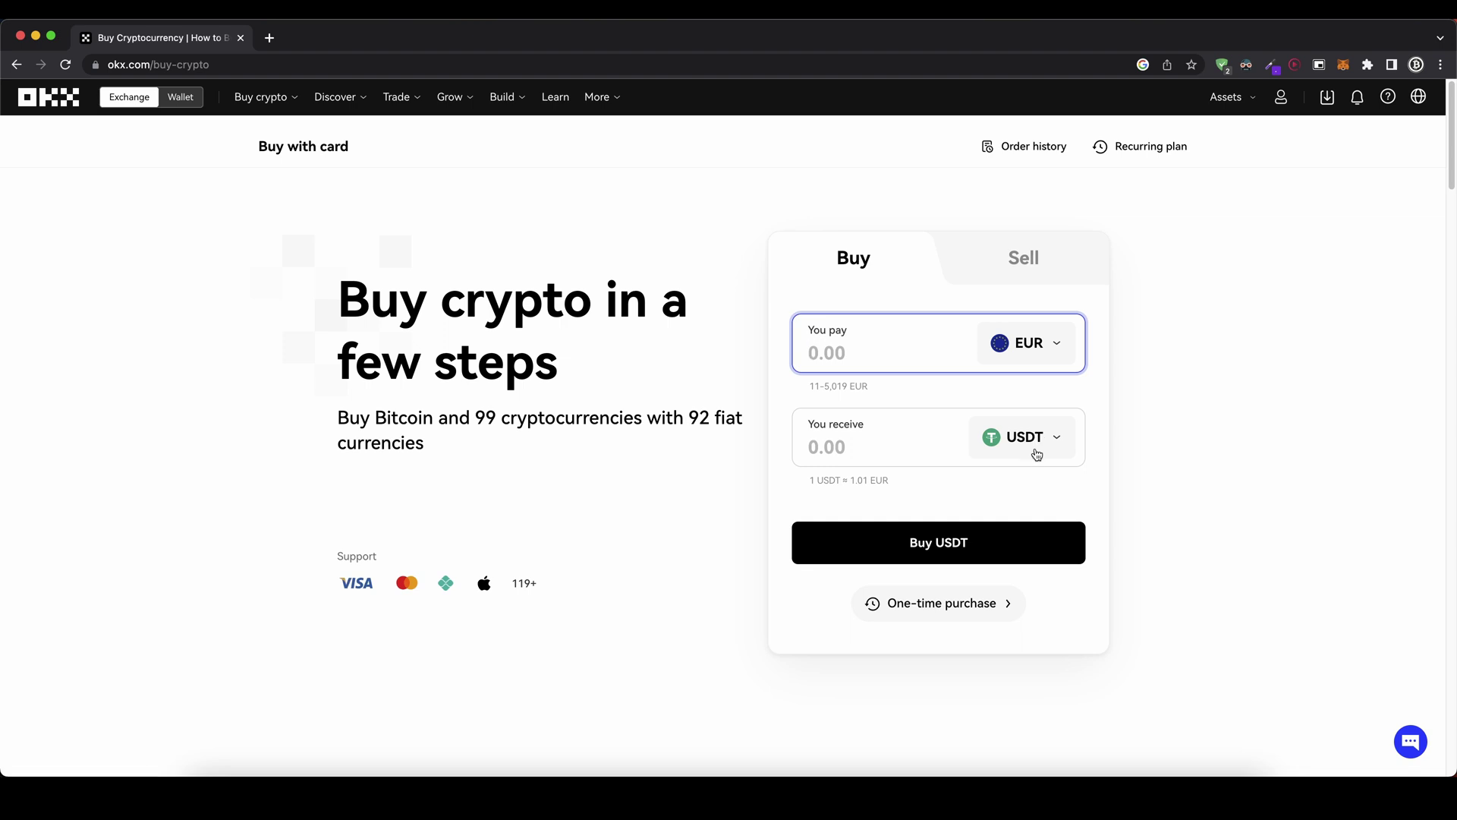
click(1035, 450)
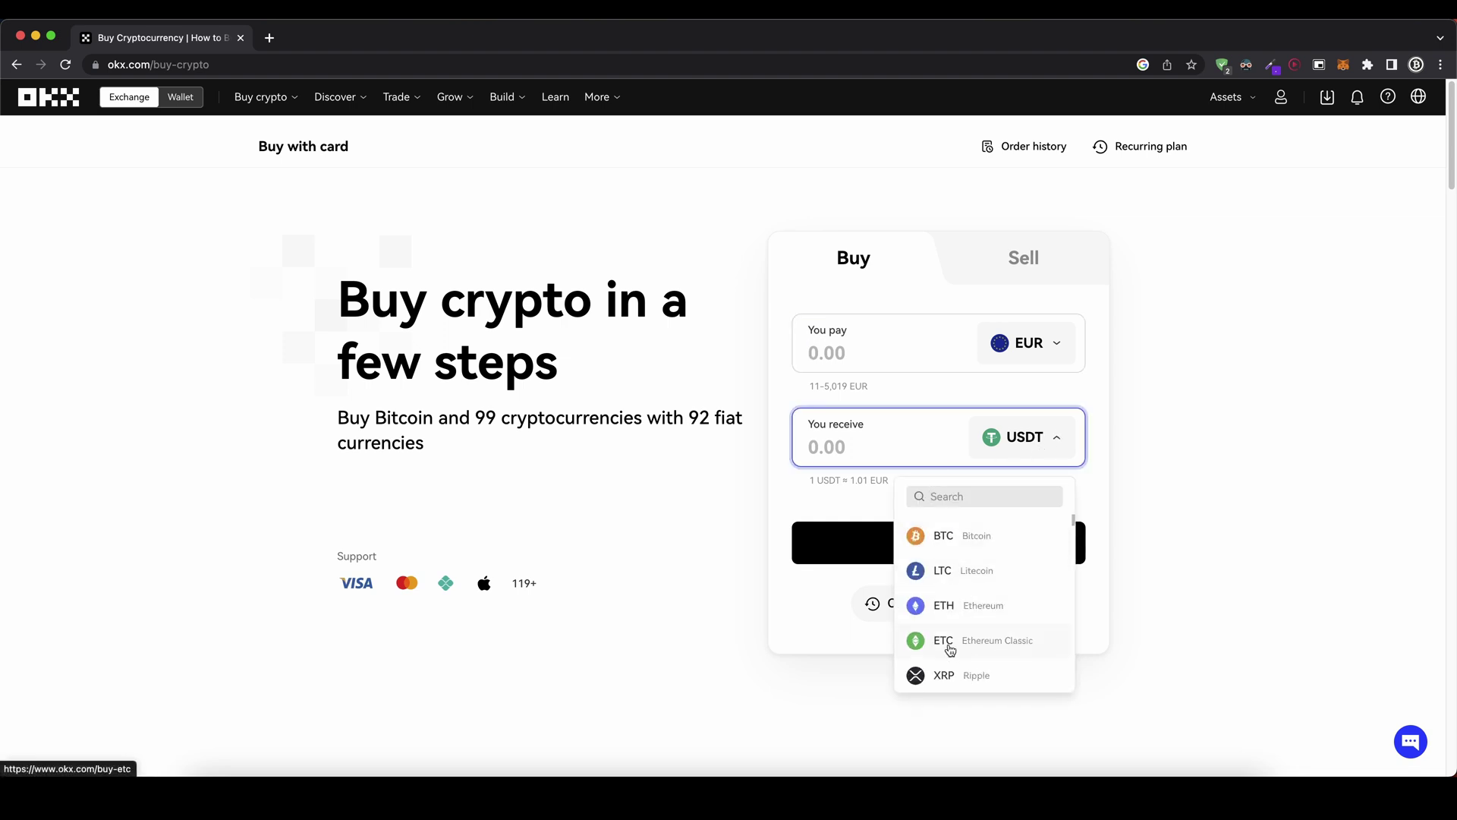
scroll(984, 622, up, 1)
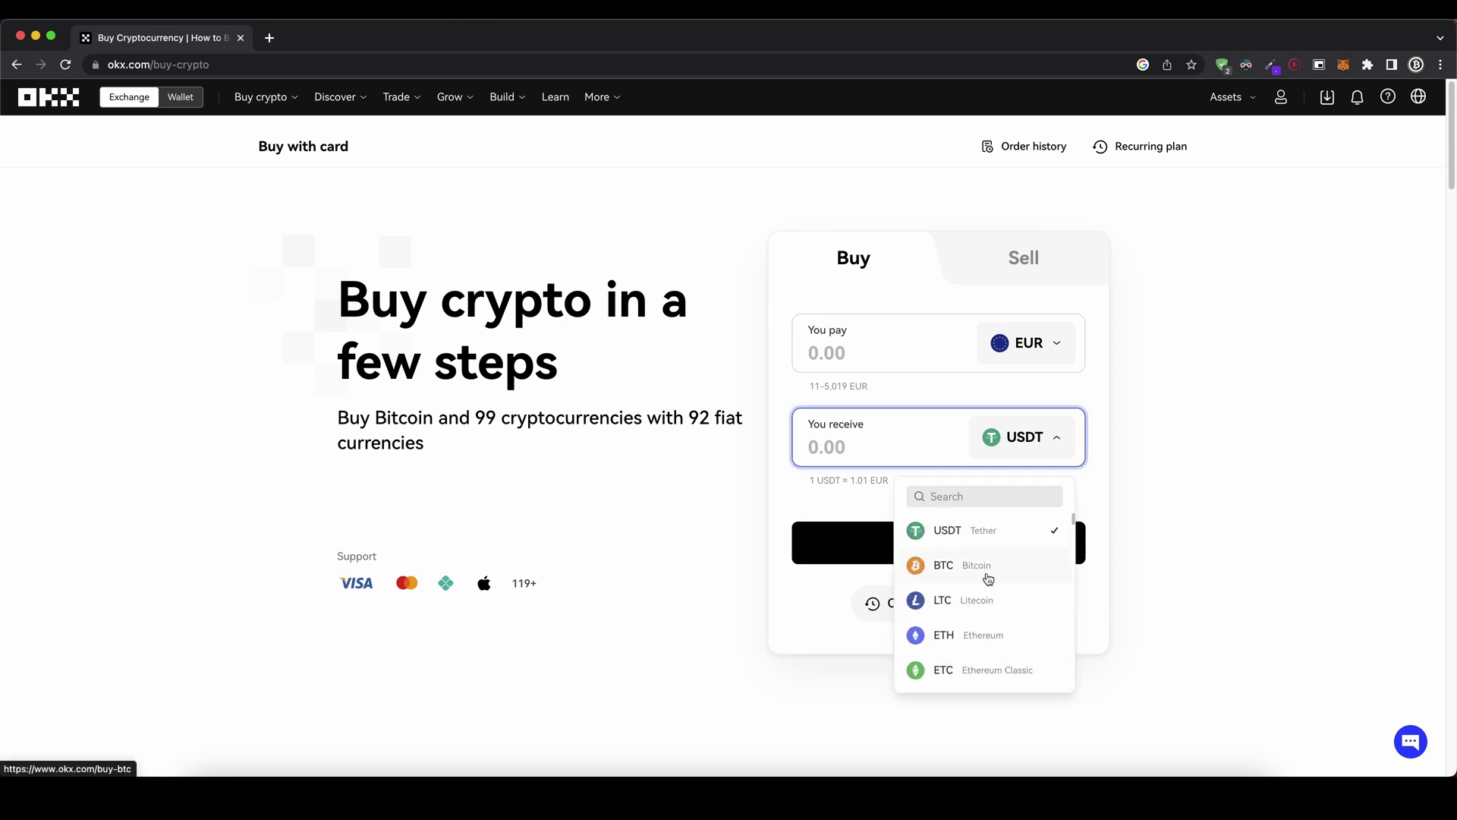
scroll(1015, 605, down, 2)
scroll(1030, 561, up, 2)
click(987, 526)
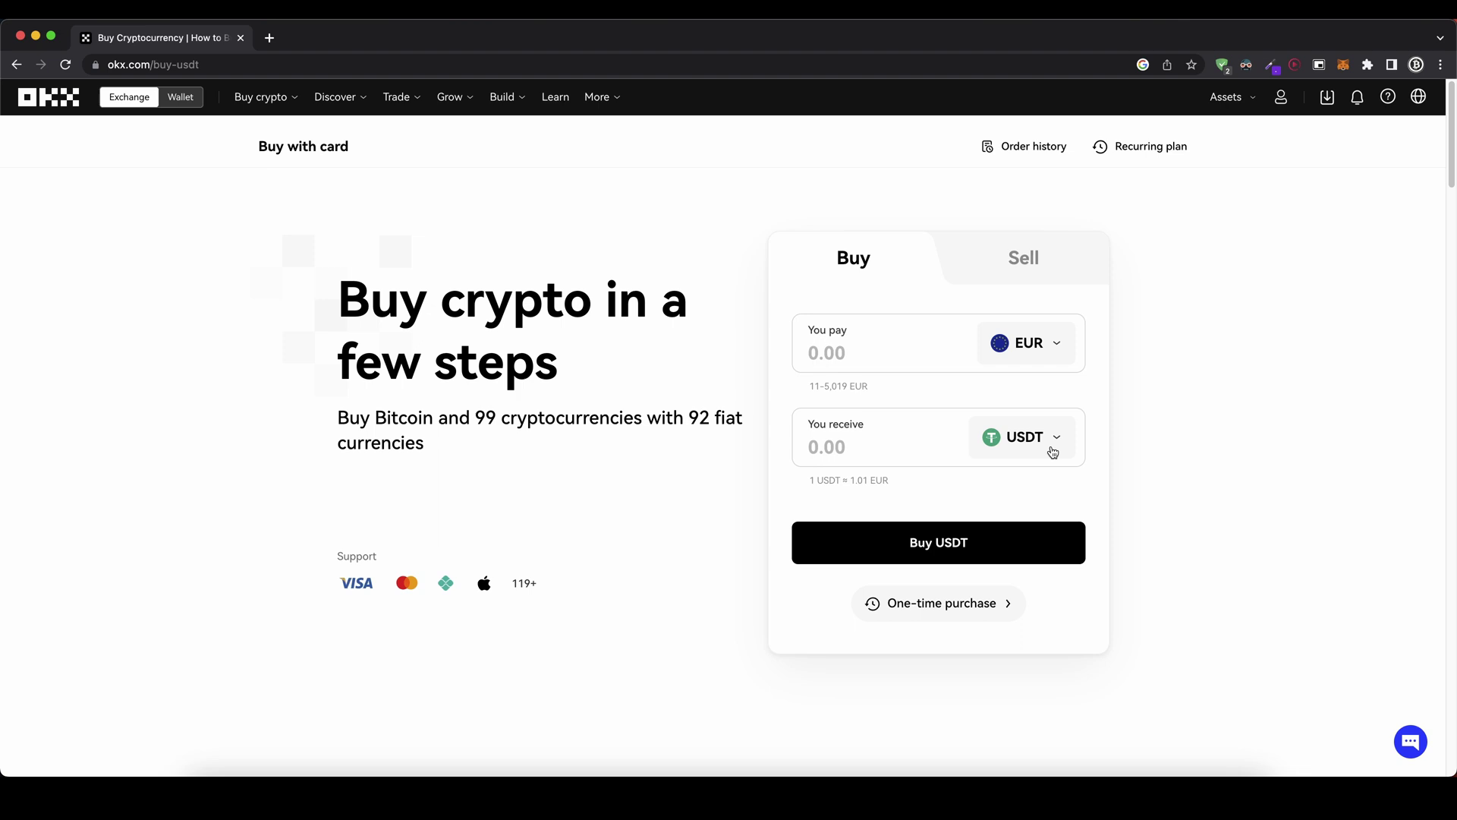
Enter 500 EUR as the amount to pay and continue with Buy USDT
click(865, 358)
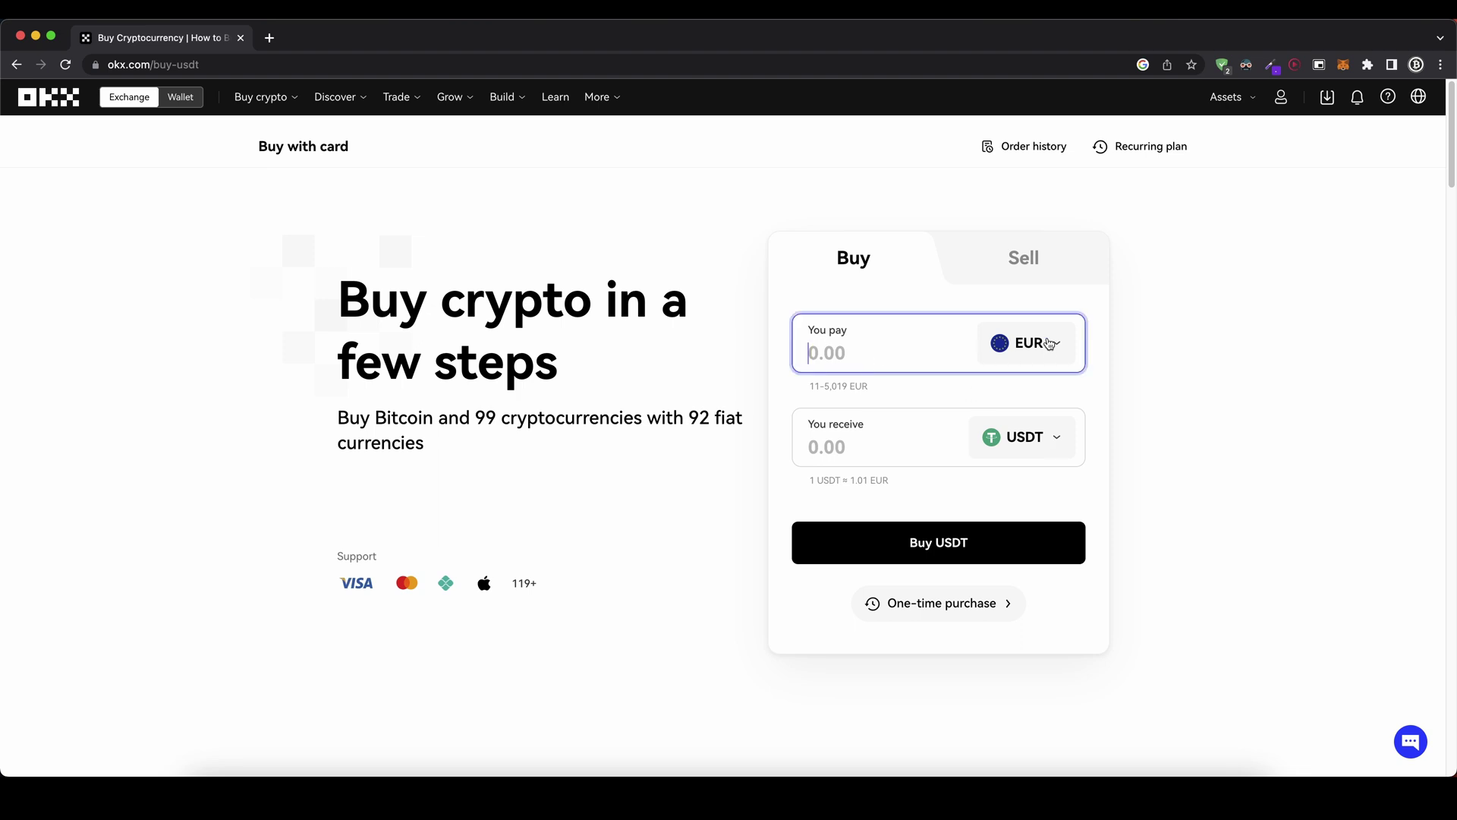
text(500)
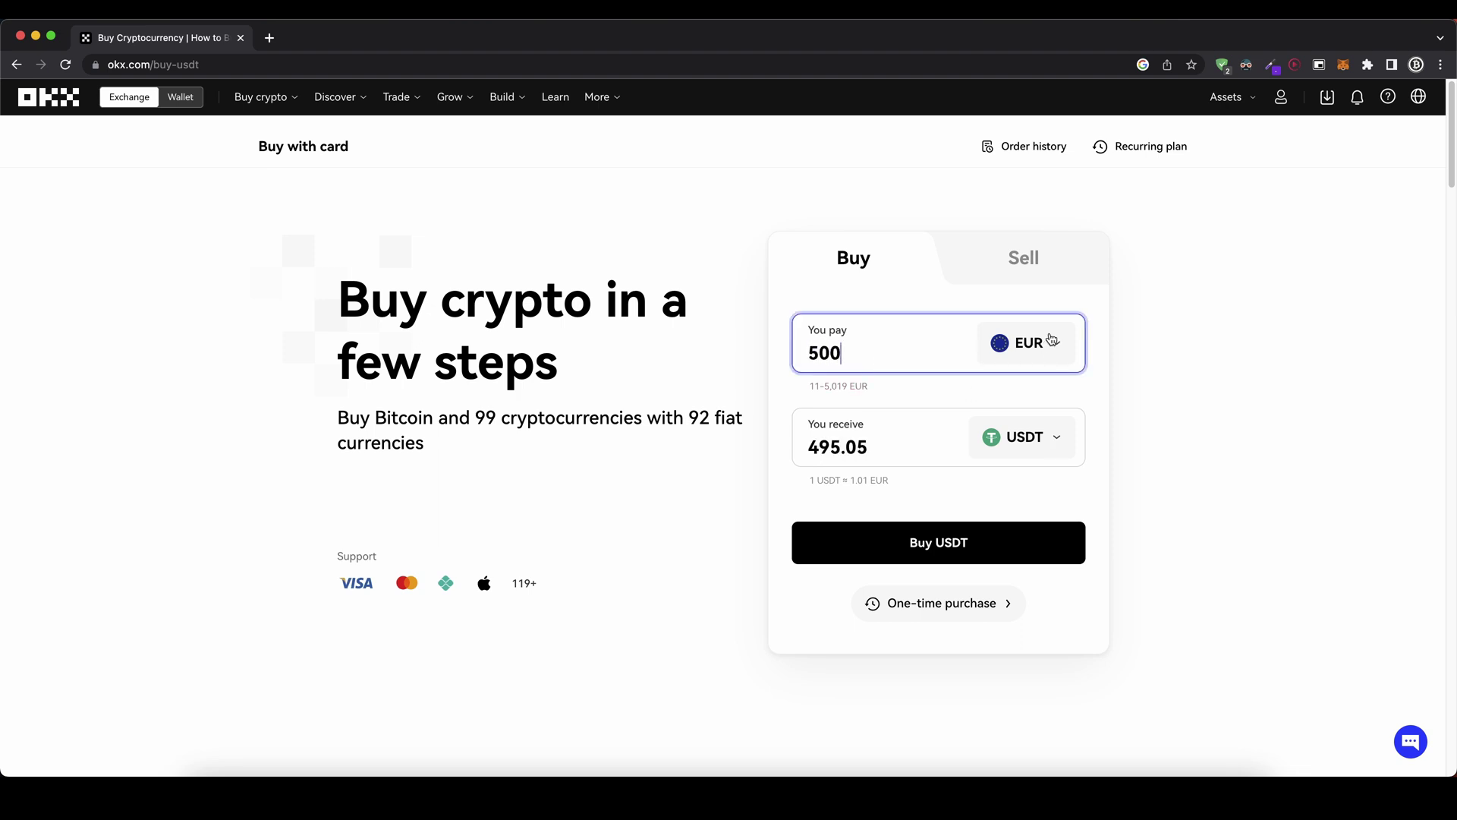
click(953, 546)
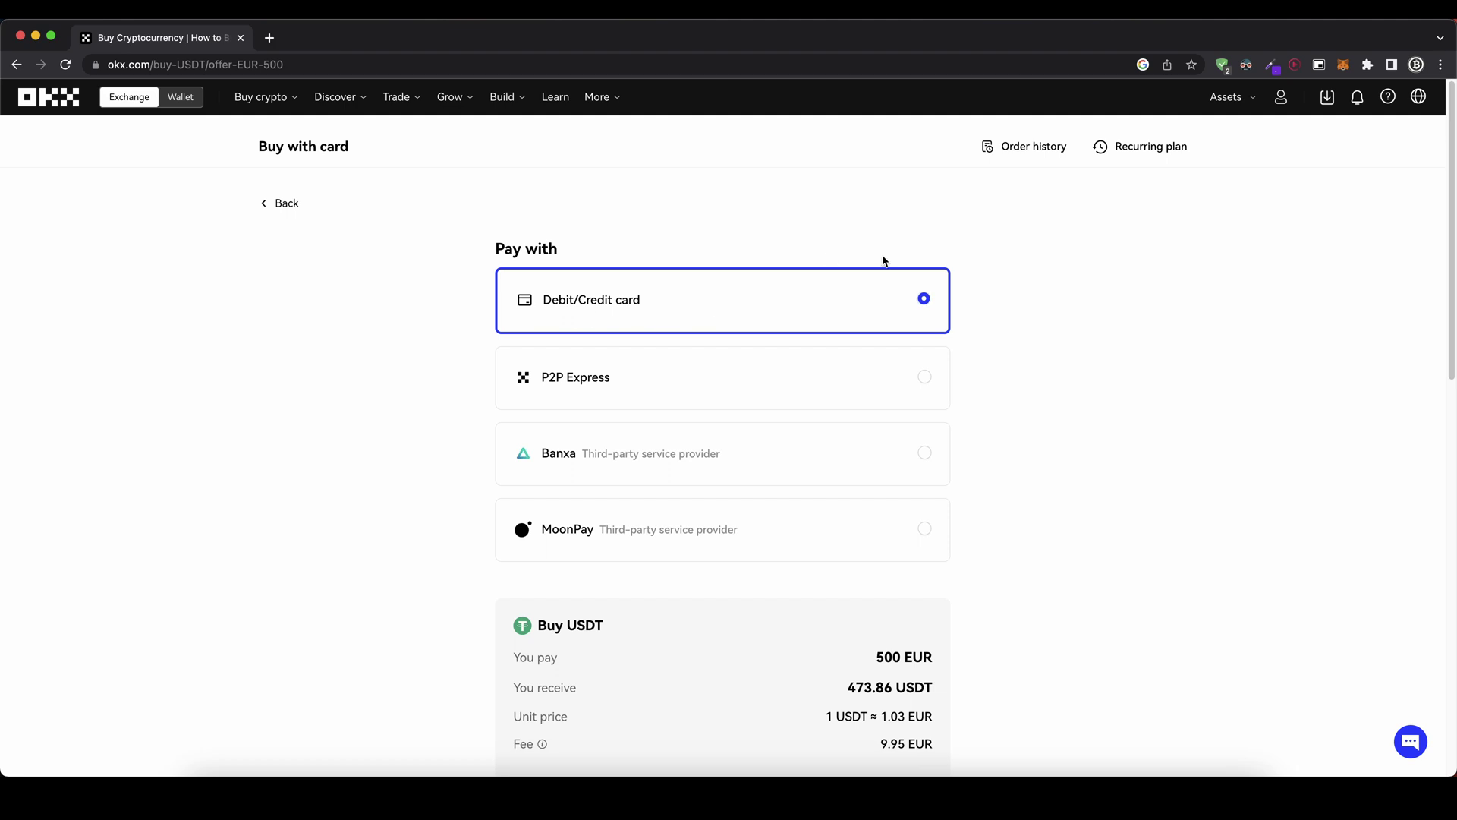
Compare the Banxa and MoonPay quotes, then settle on Banxa as provider
scroll(881, 261, down, 5)
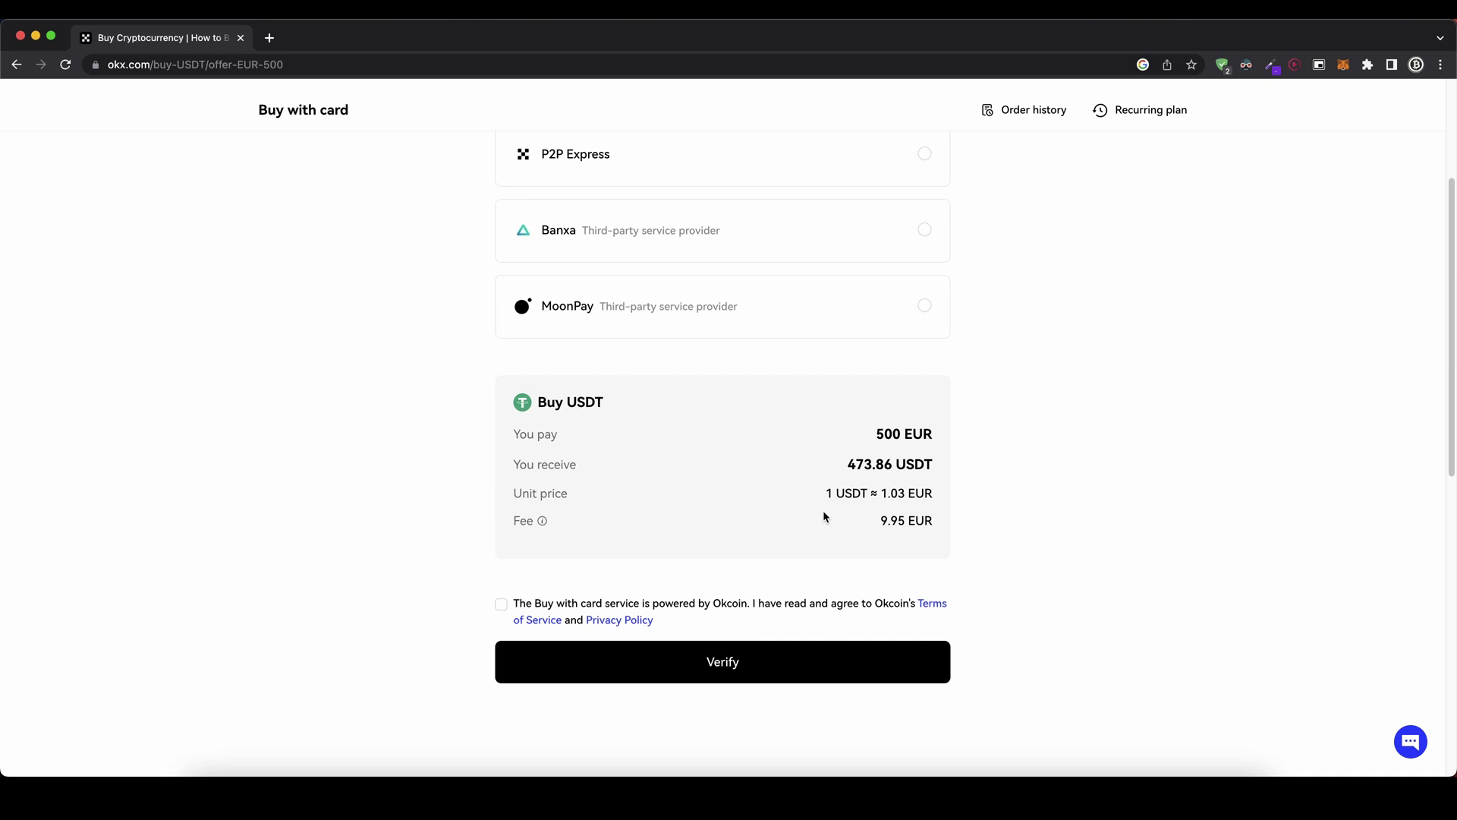
scroll(823, 510, up, 5)
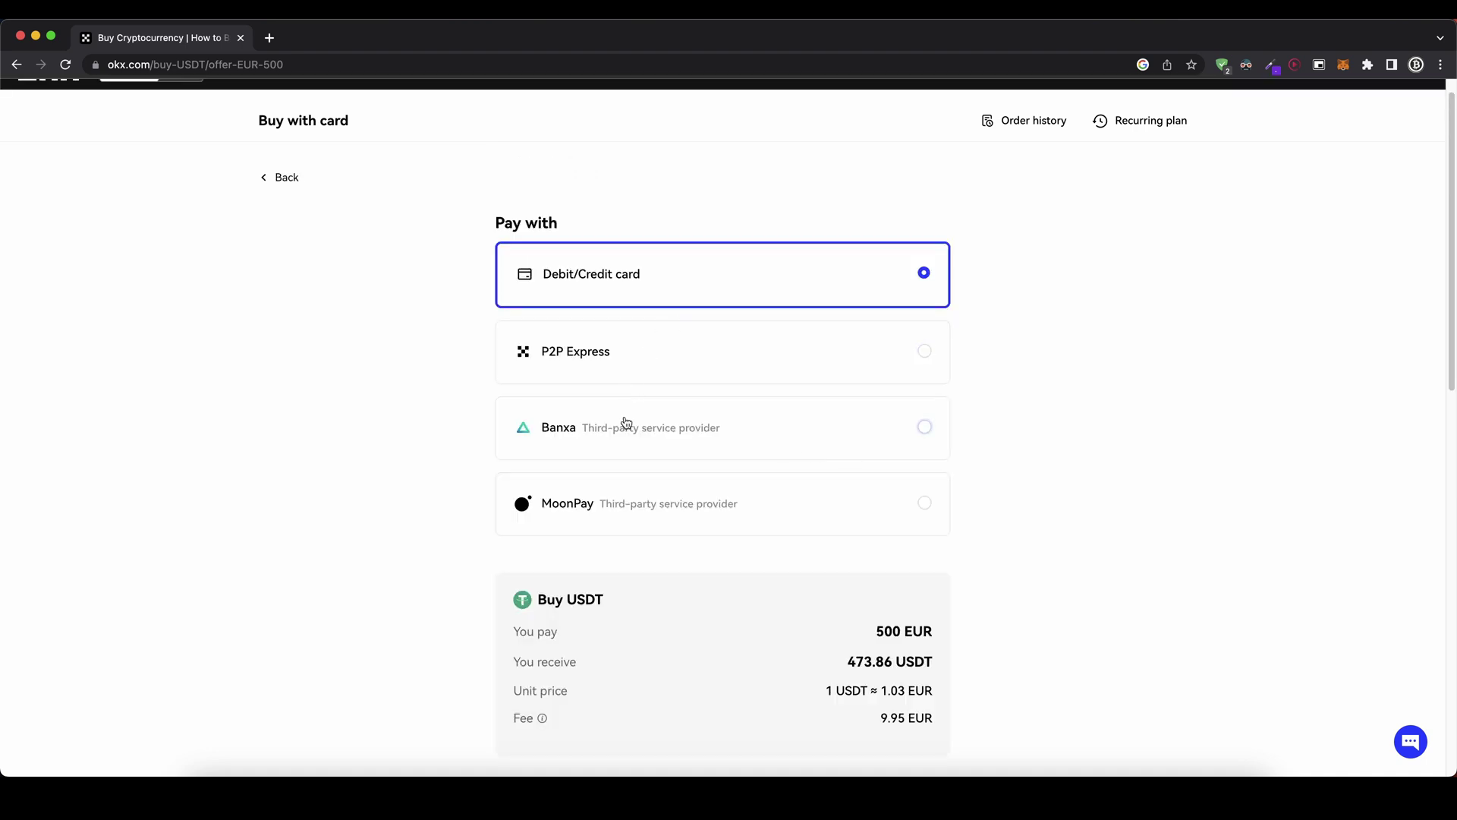
click(623, 432)
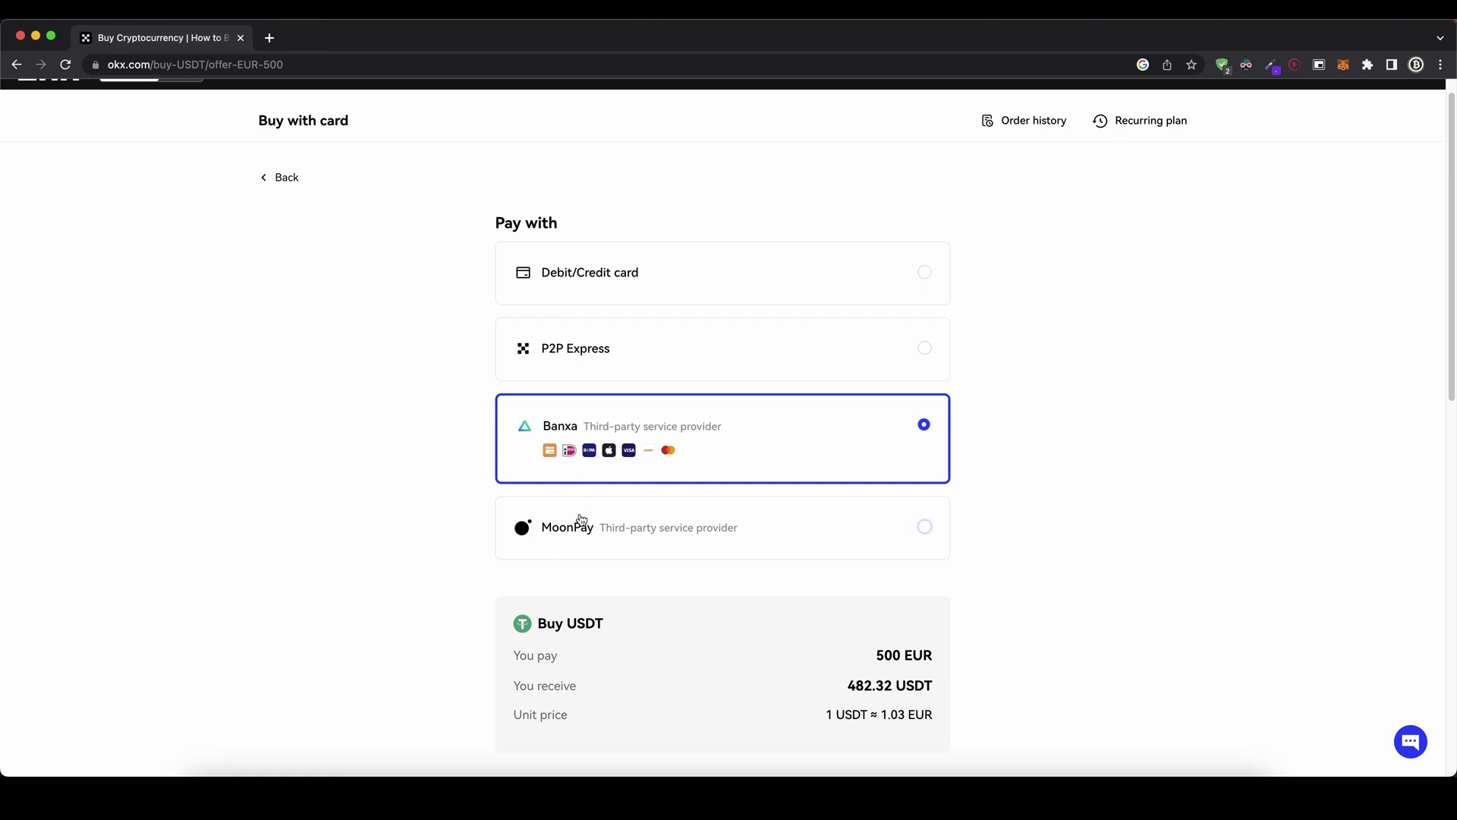
click(579, 519)
click(583, 444)
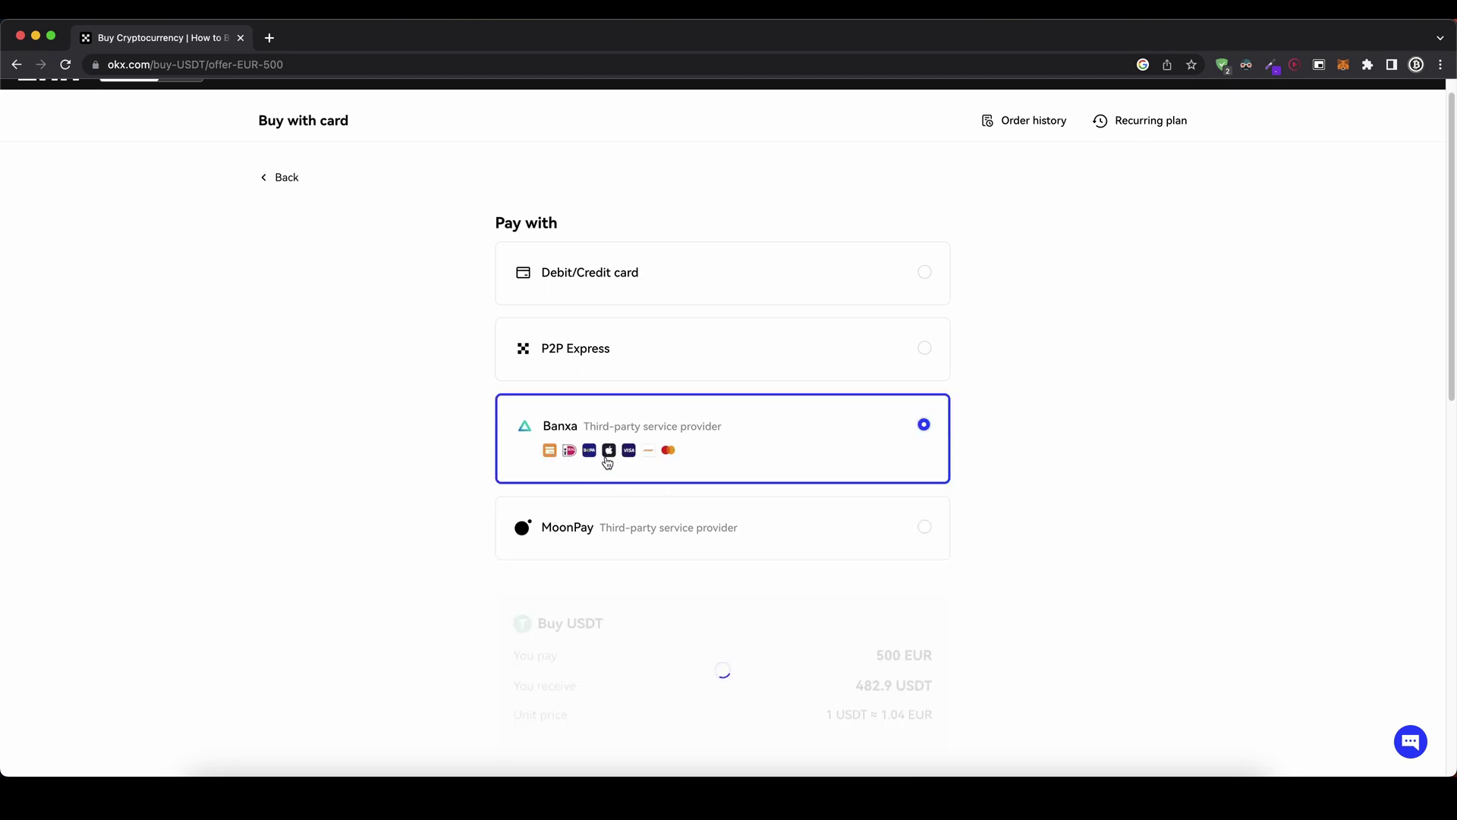
Review the Banxa quote of 482.32 USDT and the Verify button
scroll(555, 444, down, 2)
scroll(555, 443, down, 1)
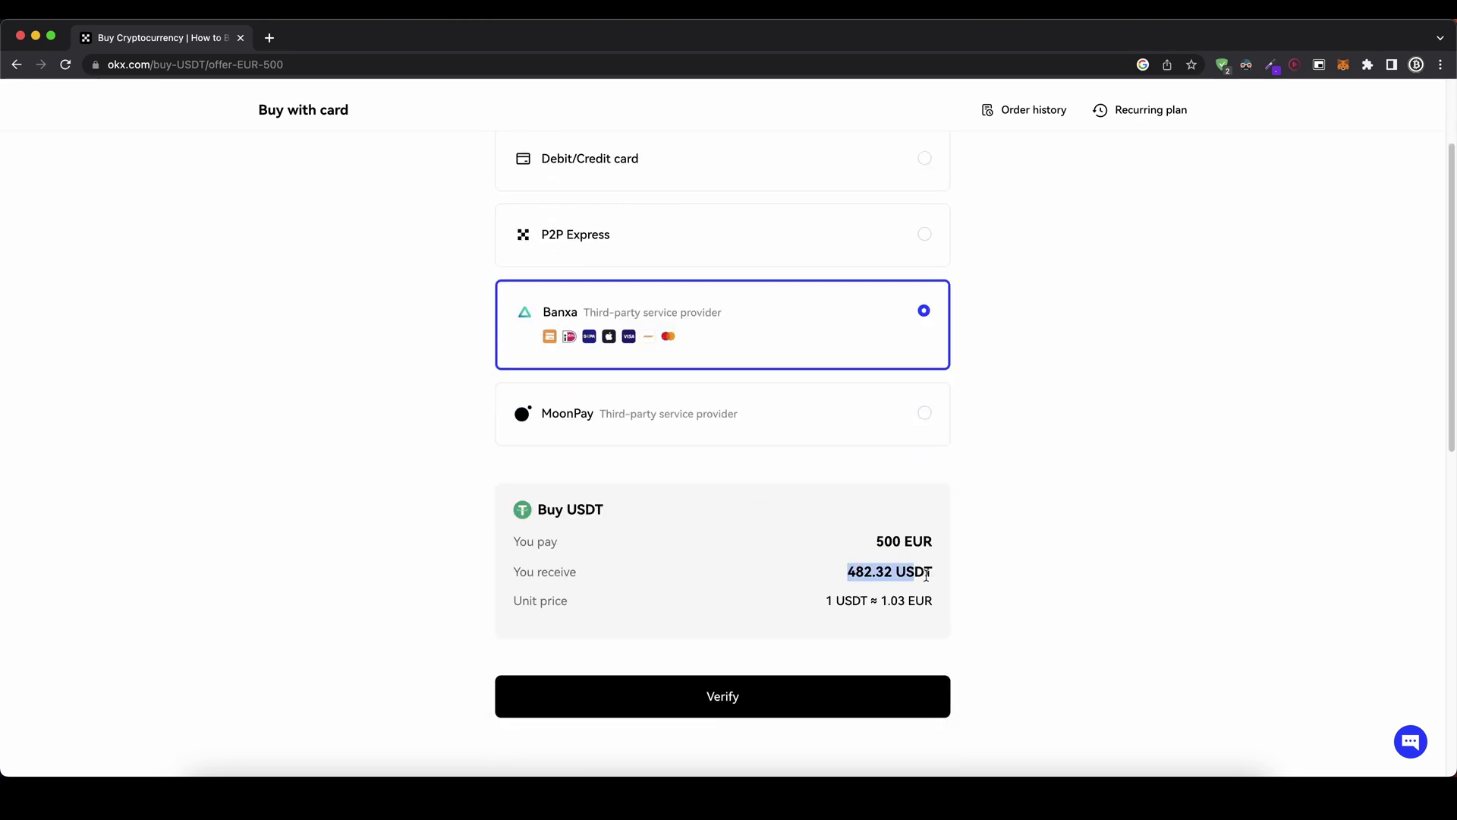
scroll(740, 535, down, 1)
scroll(751, 531, down, 1)
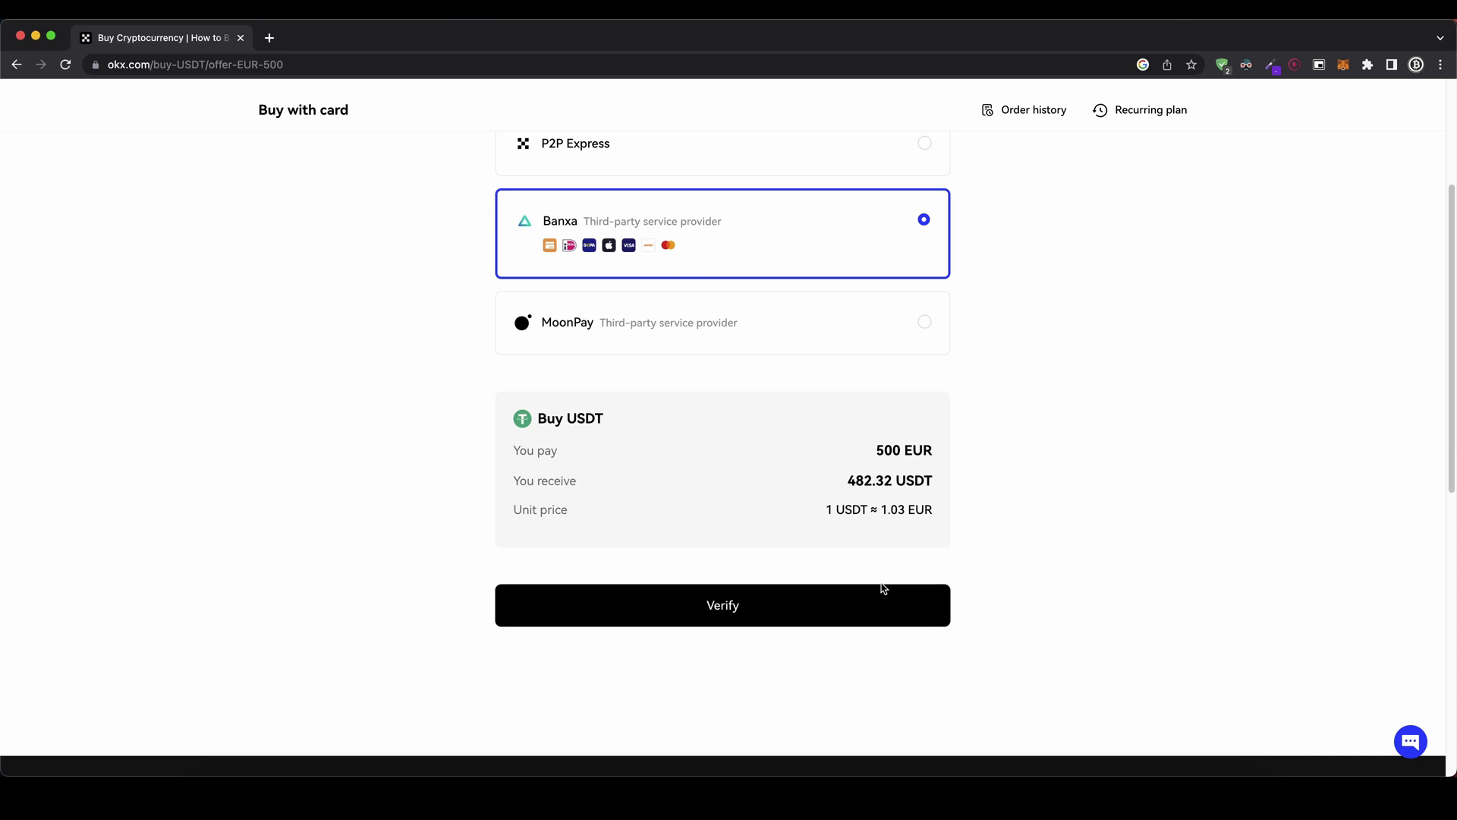
scroll(883, 586, up, 3)
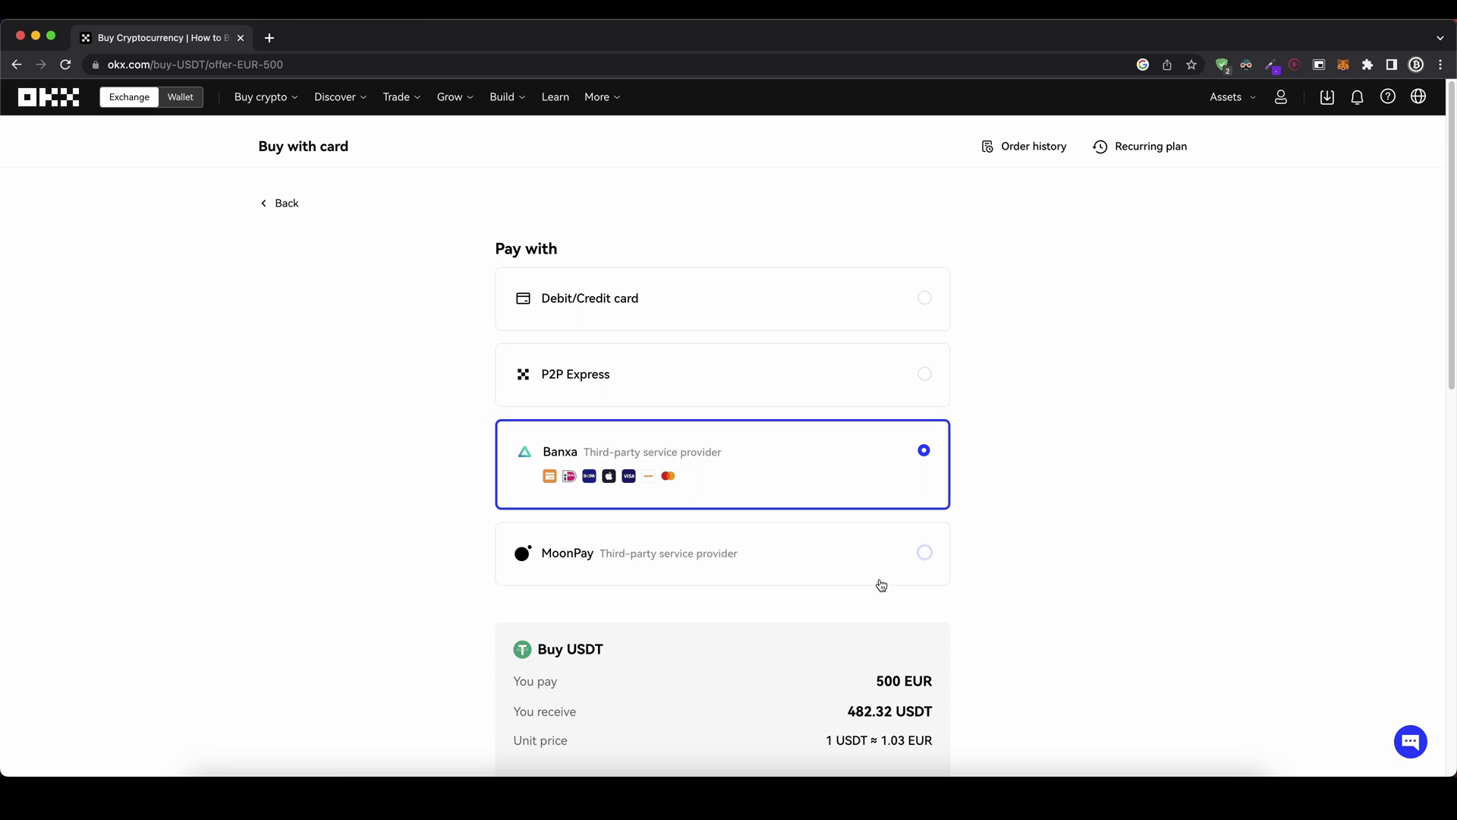
mouse_move(1226, 97)
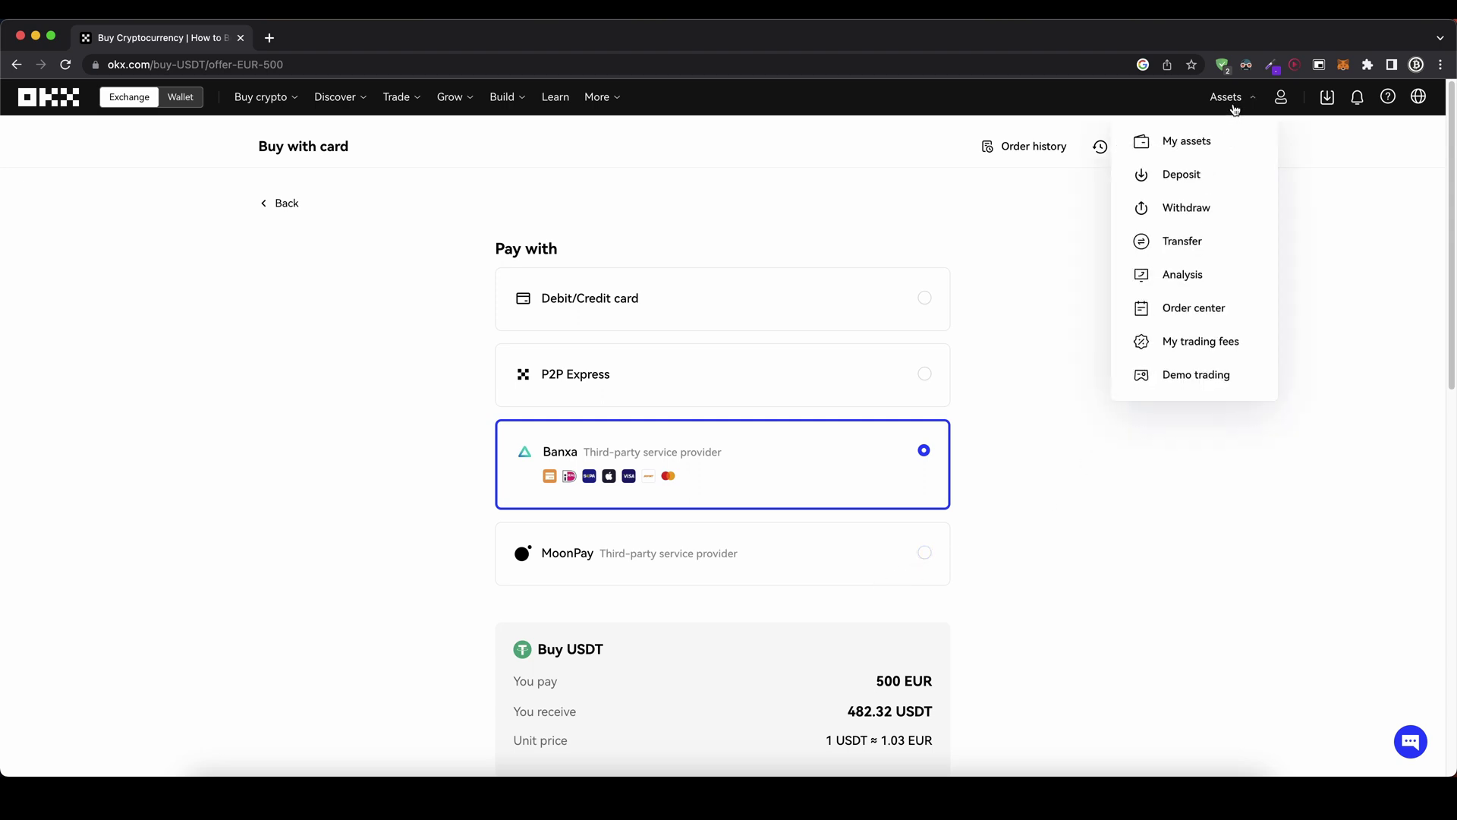
Go to My assets and highlight the total asset value
click(1215, 148)
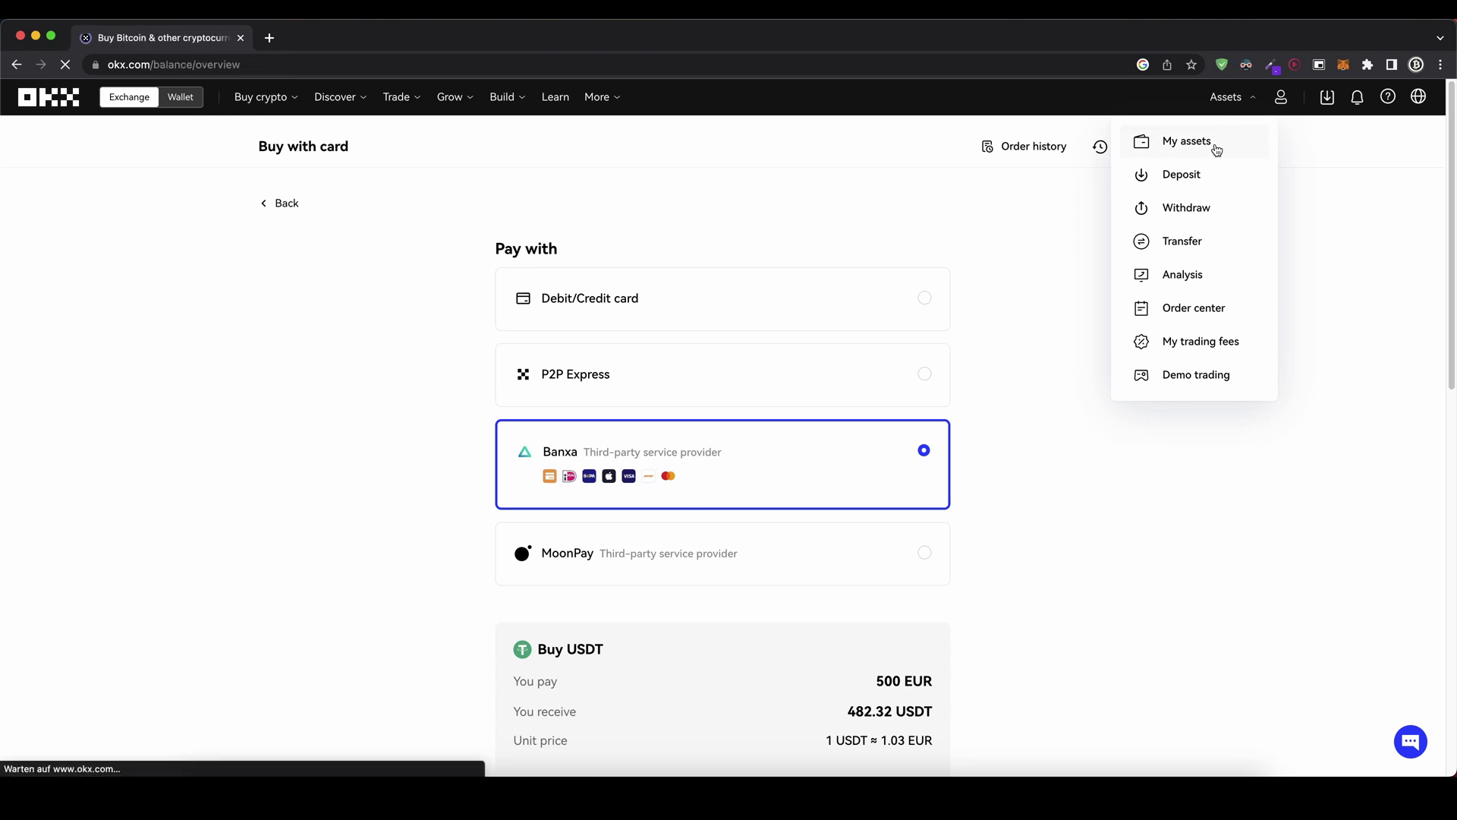
drag(286, 221, 373, 223)
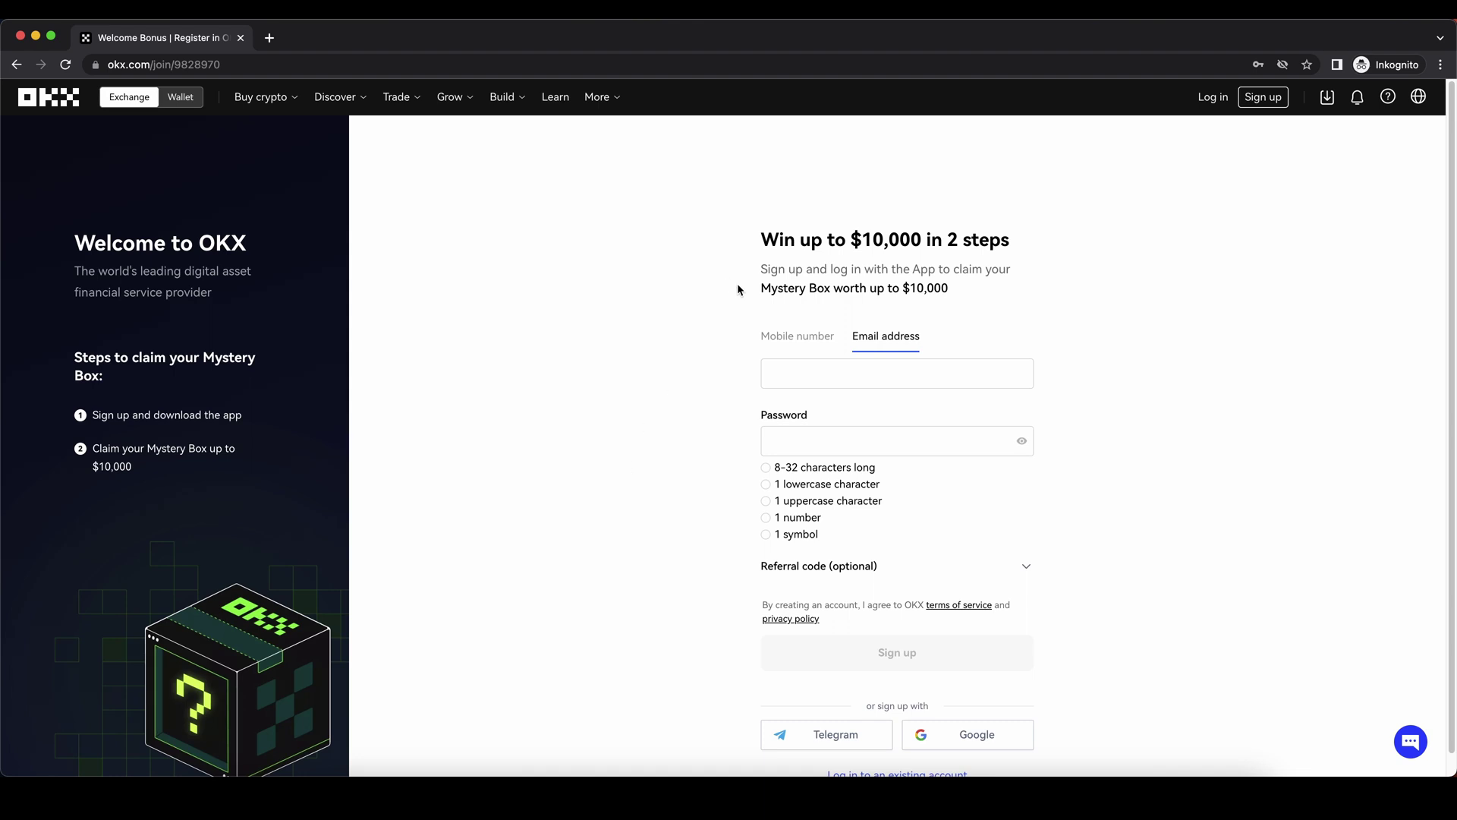
drag(738, 286, 949, 288)
click(967, 292)
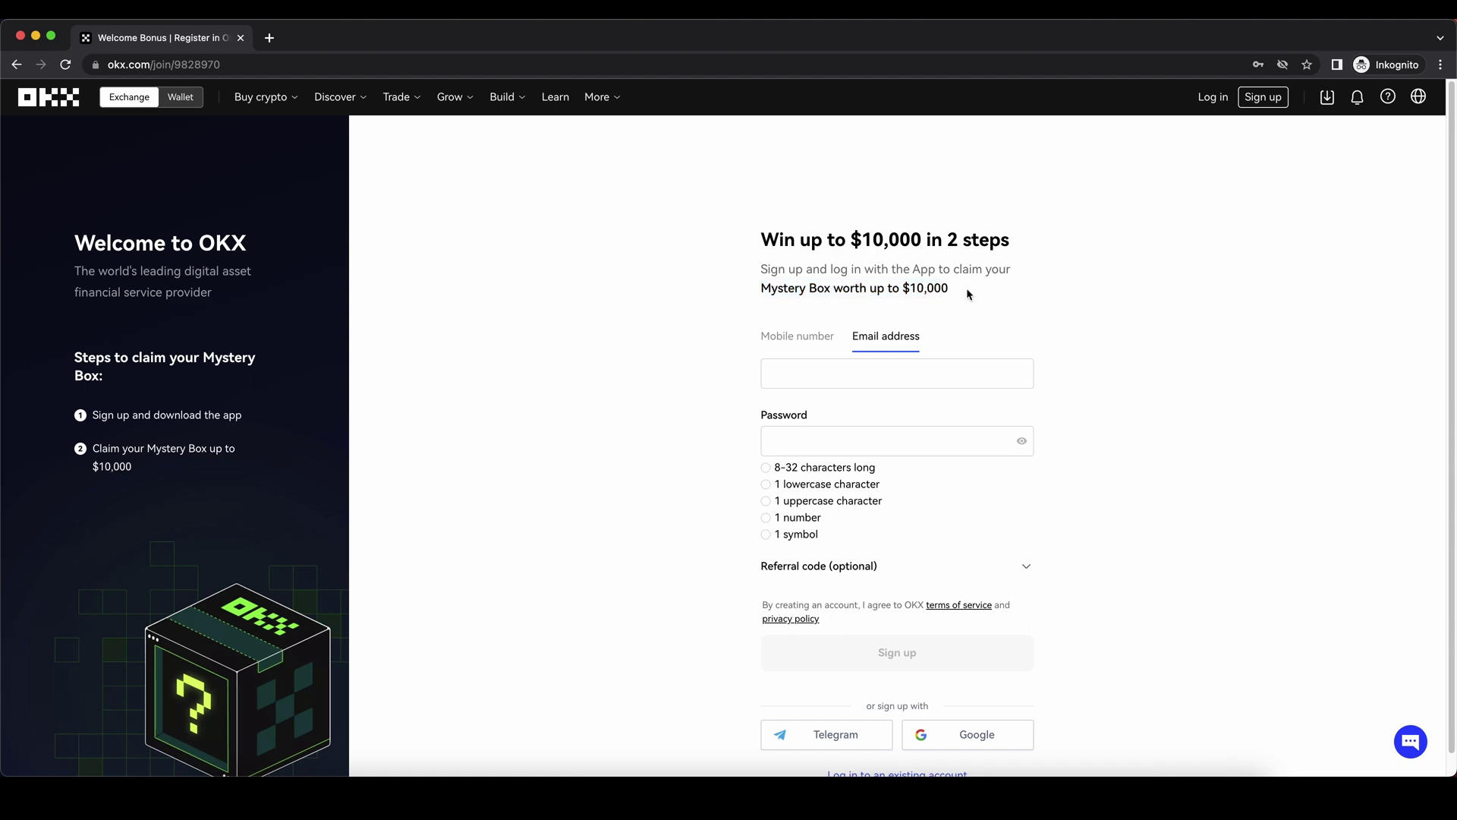